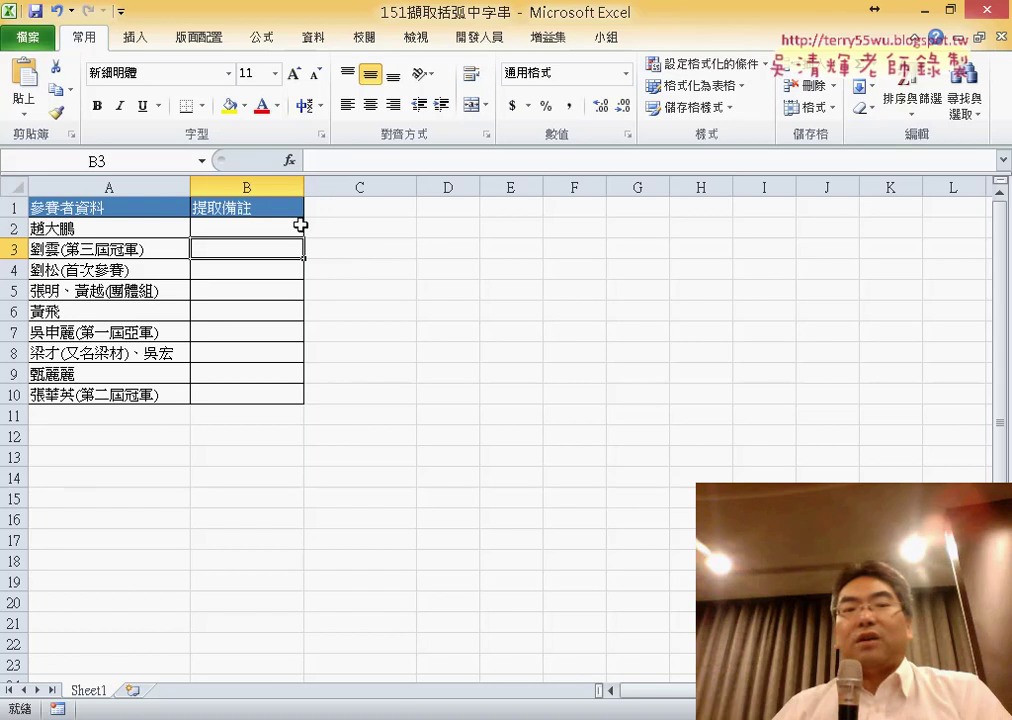
# From B3, pick FIND in the function list to open its Function Arguments
pyautogui.click(290, 161)
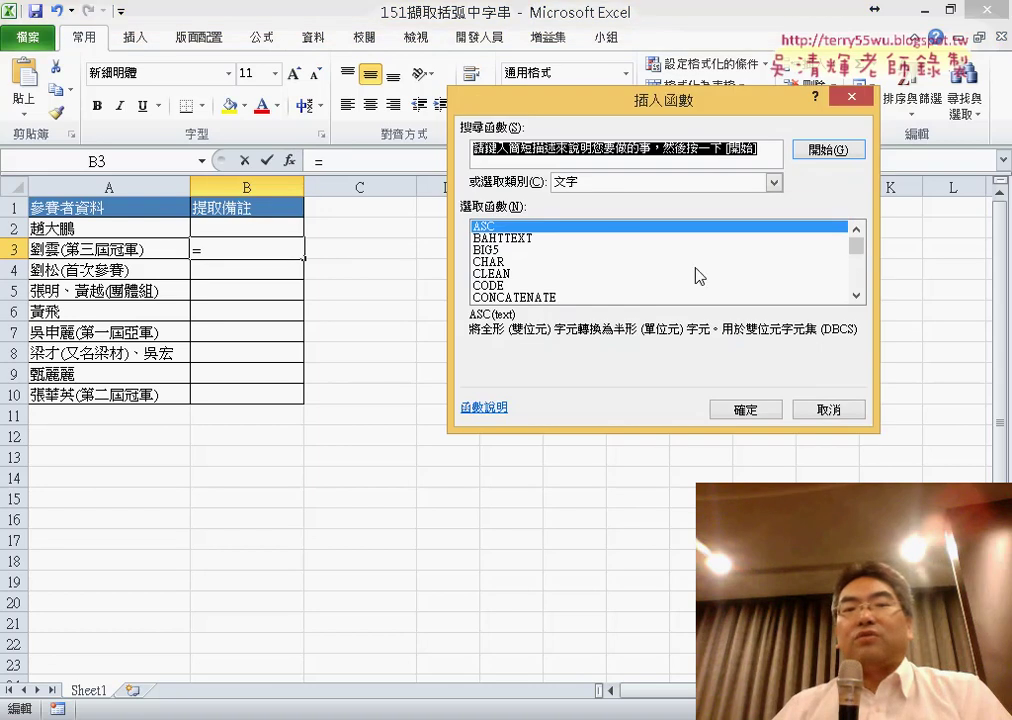
pyautogui.moveTo(857, 255); pyautogui.dragTo(856, 262)
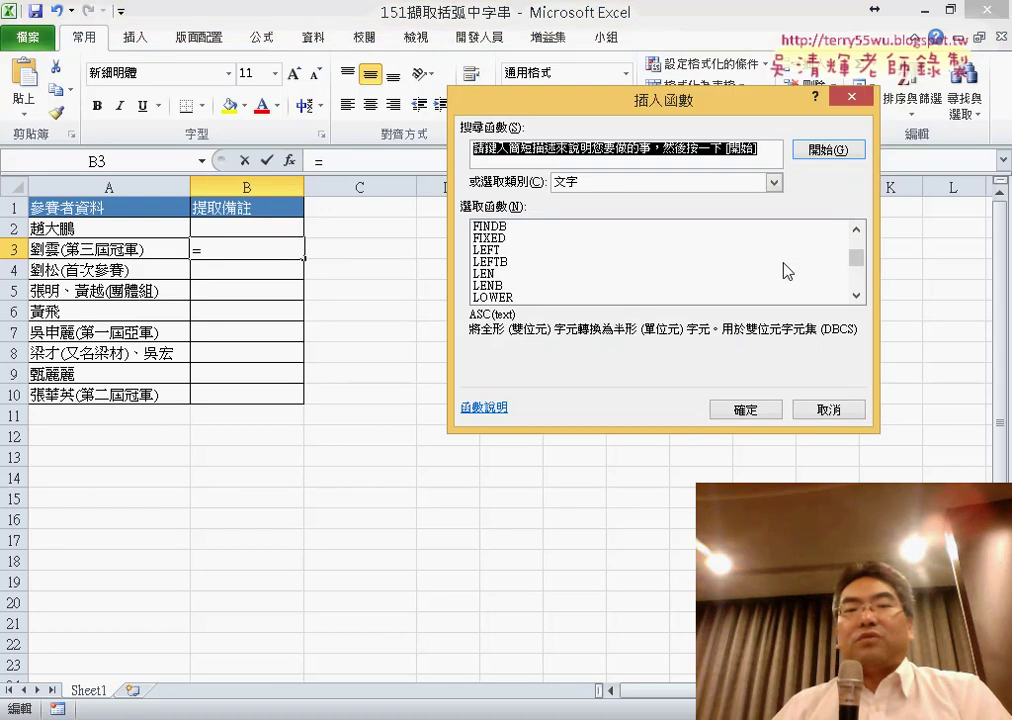
pyautogui.click(856, 228)
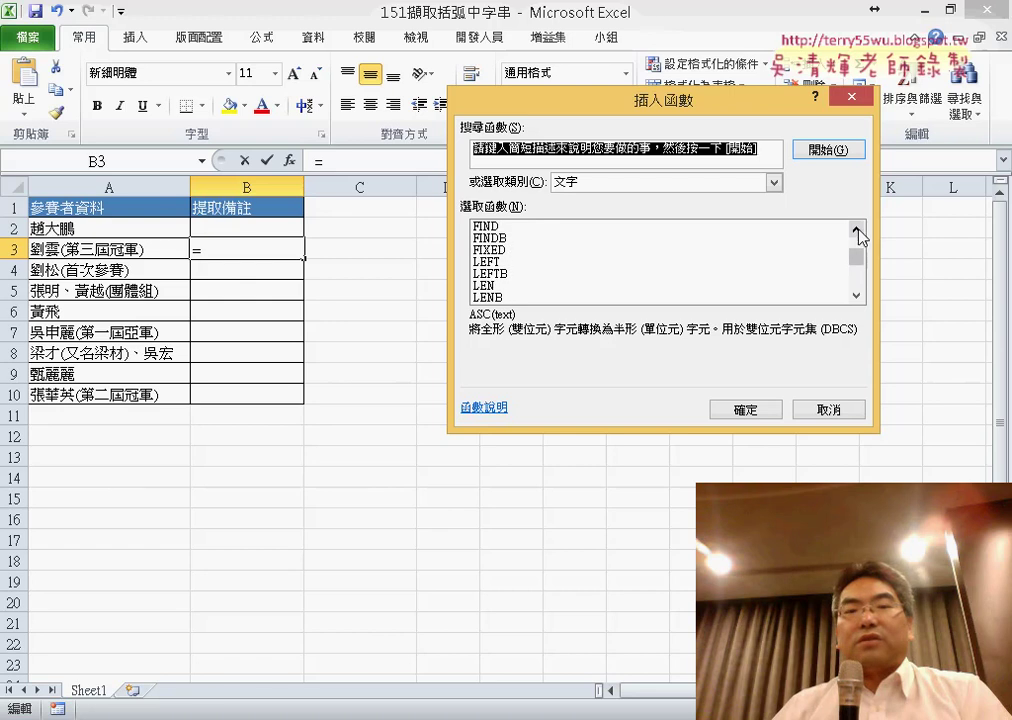
pyautogui.click(856, 228)
pyautogui.click(856, 228)
pyautogui.click(508, 250)
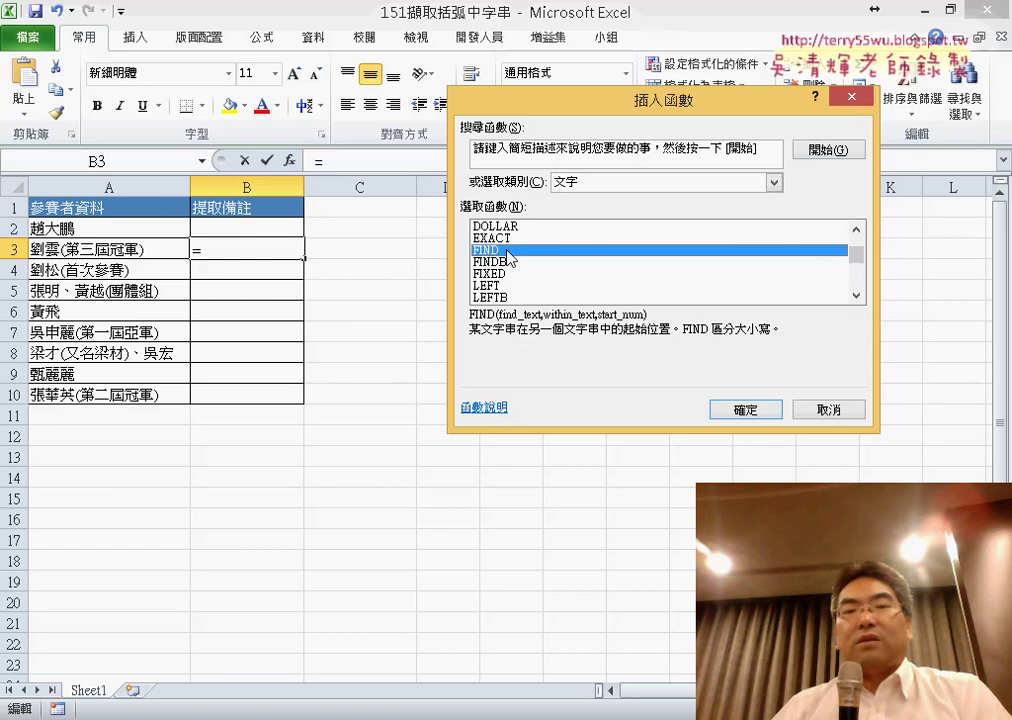
pyautogui.doubleClick(507, 252)
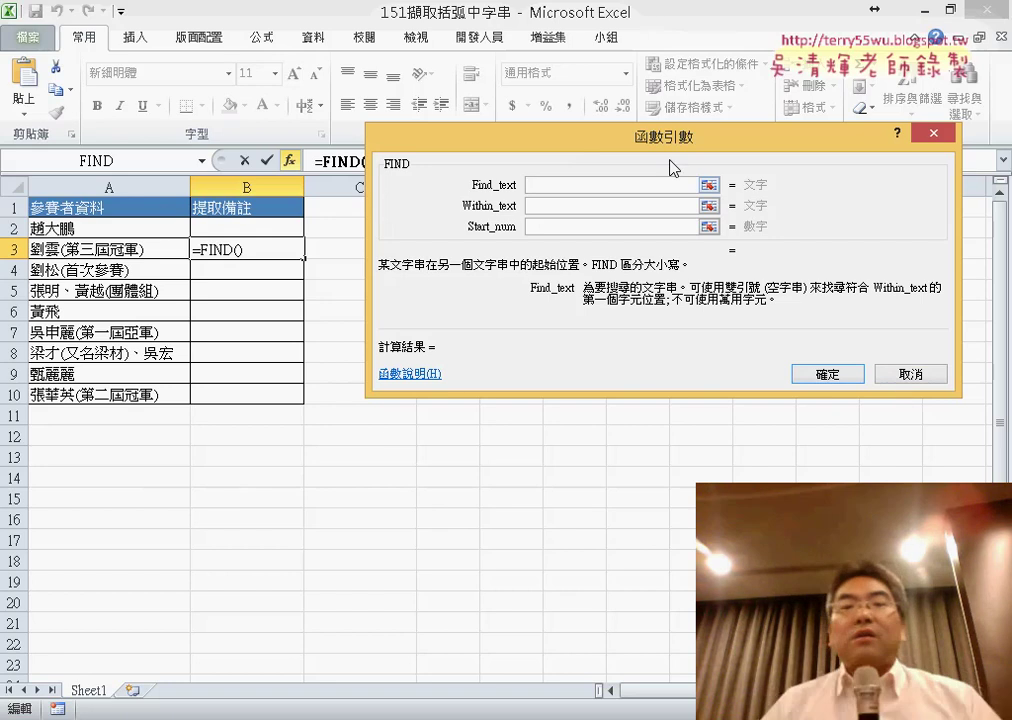
pyautogui.moveTo(645, 138)
pyautogui.mouseDown()
pyautogui.moveTo(632, 197)
pyautogui.moveTo(598, 204)
pyautogui.mouseUp()
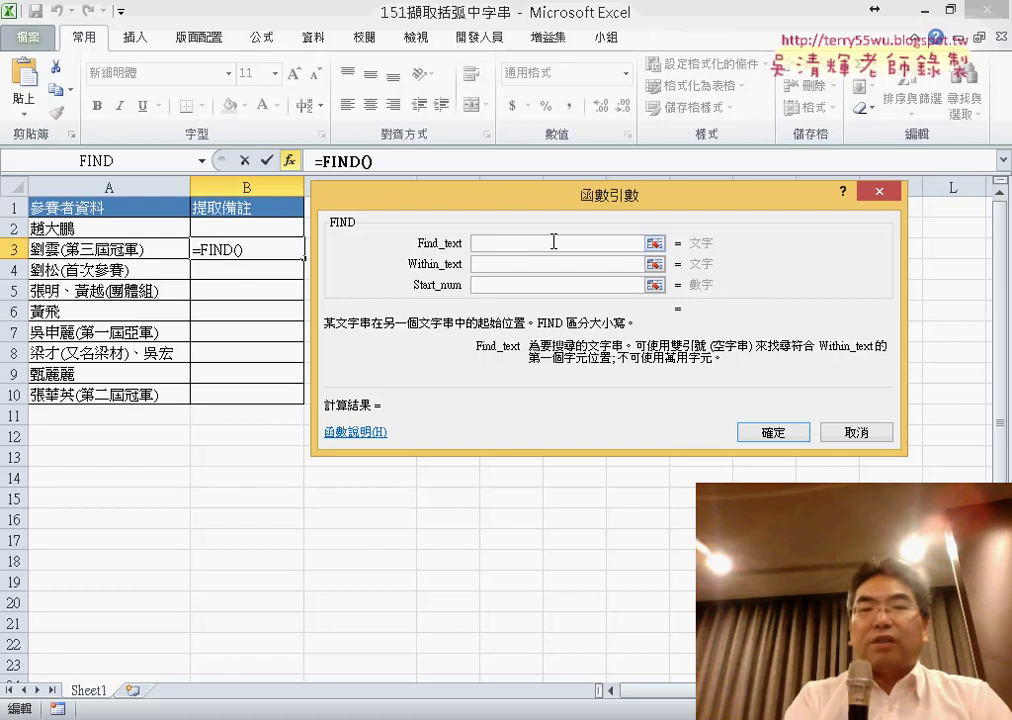
# Try entering "(" and then "(B3:B26) as FIND's search text, then cancel
pyautogui.write('(')
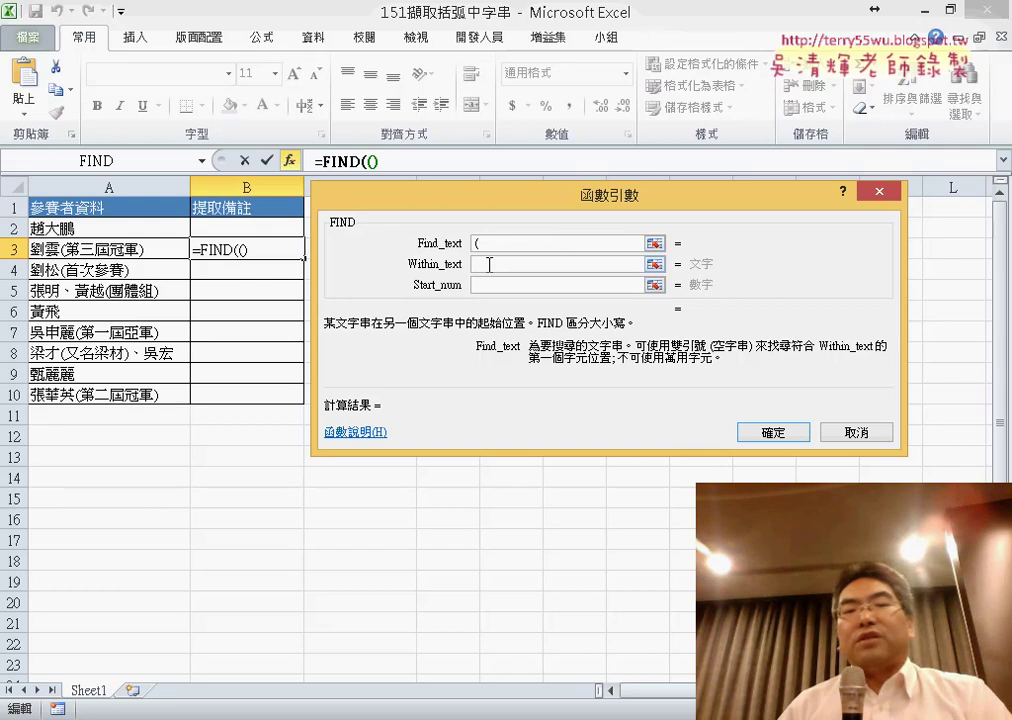
pyautogui.click(489, 265)
pyautogui.click(453, 250)
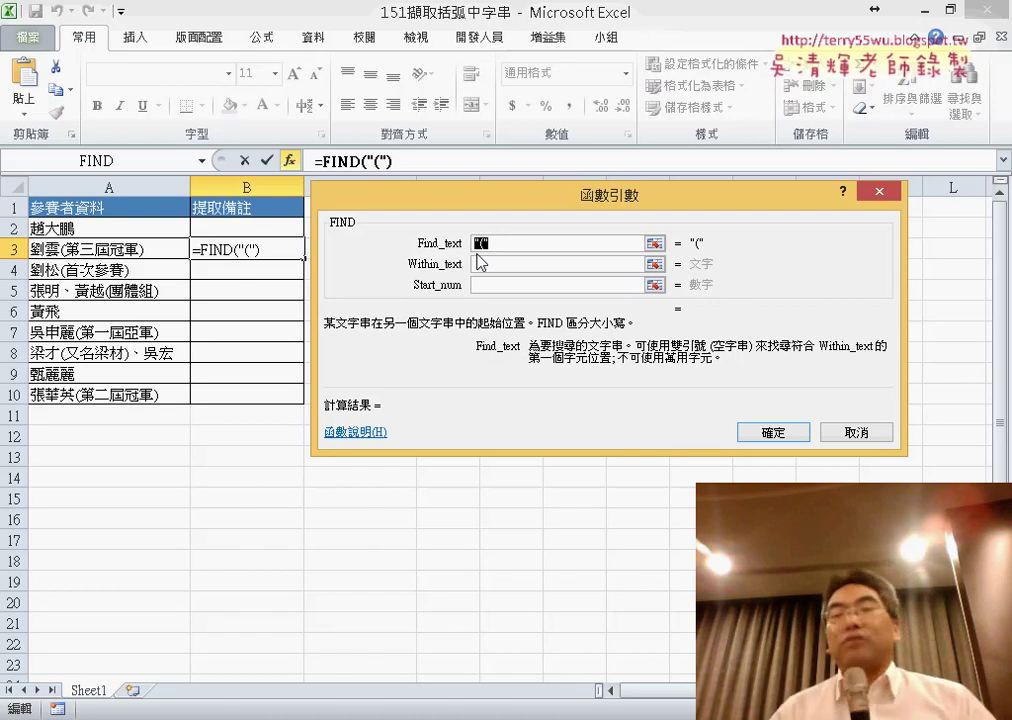
pyautogui.press('BackSpace')
pyautogui.write('(')
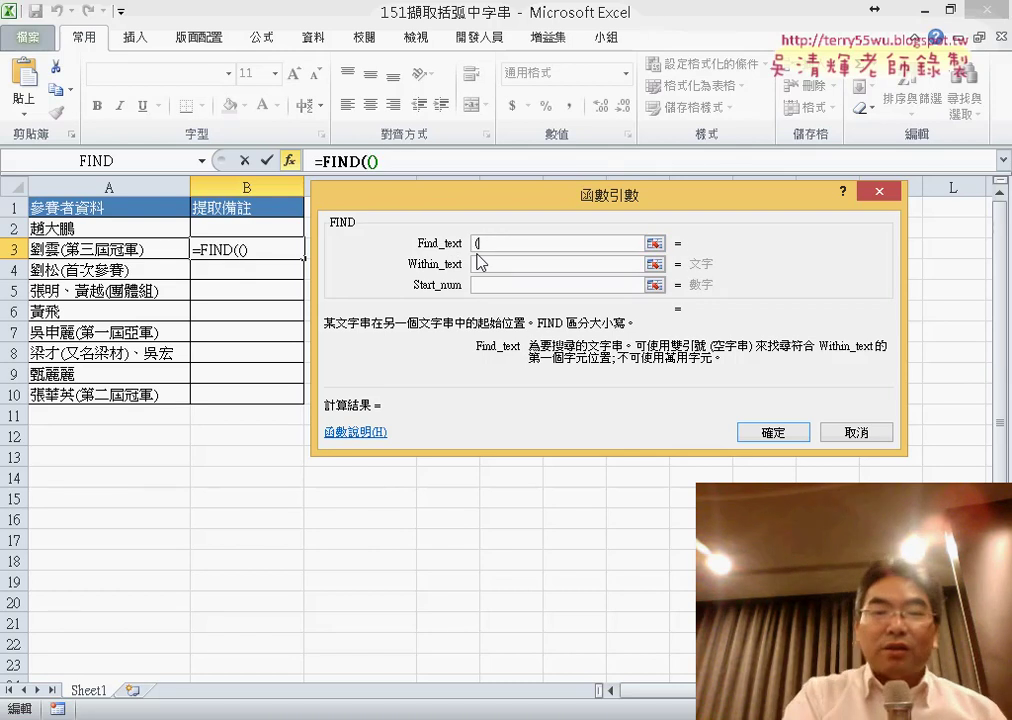
pyautogui.click(519, 264)
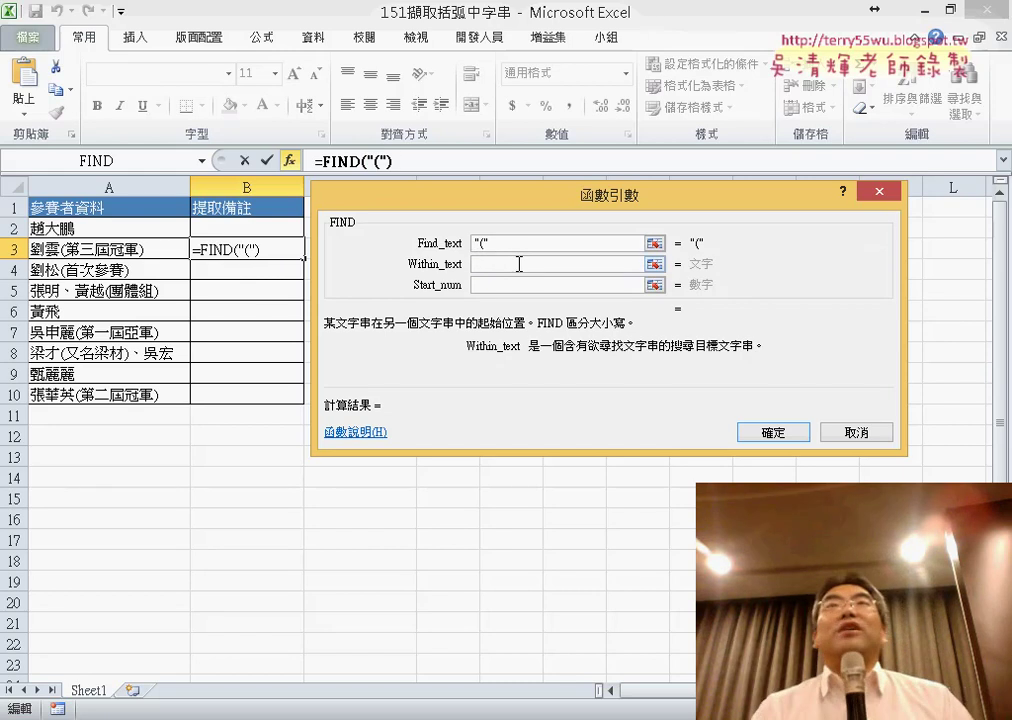
pyautogui.moveTo(543, 250); pyautogui.dragTo(463, 245)
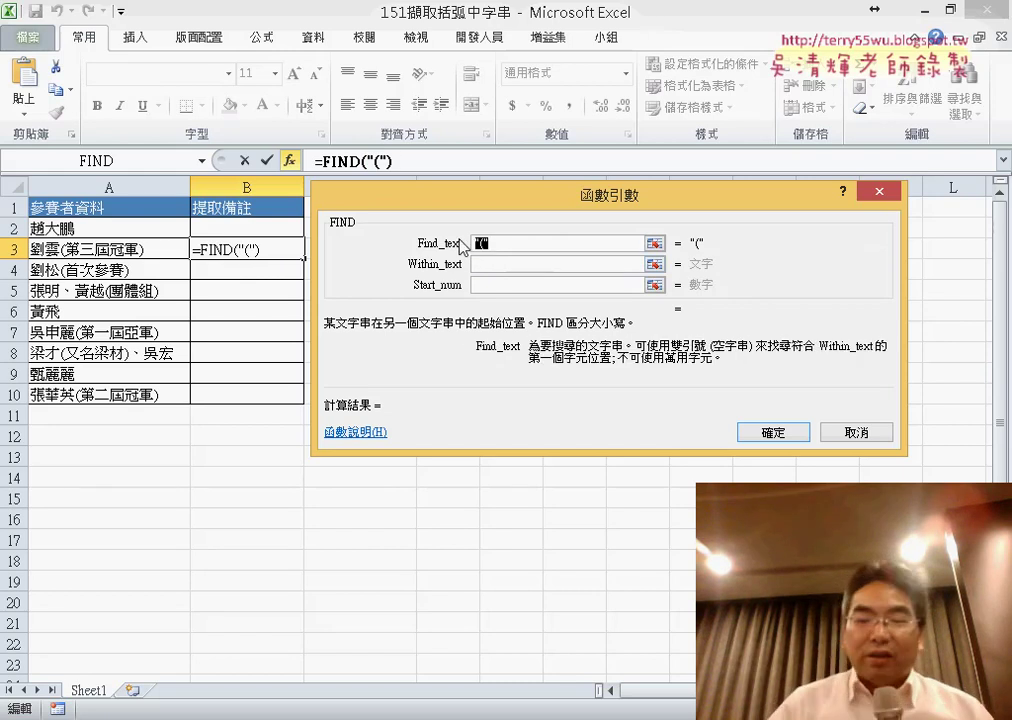
pyautogui.write('"(B3:B26')
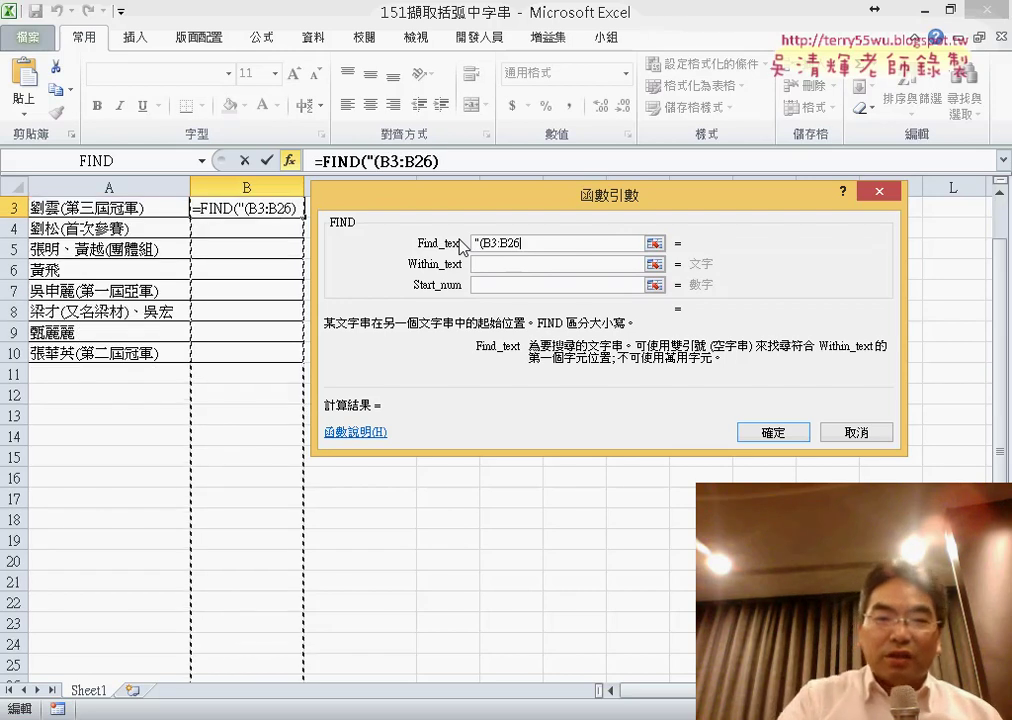
pyautogui.click(857, 432)
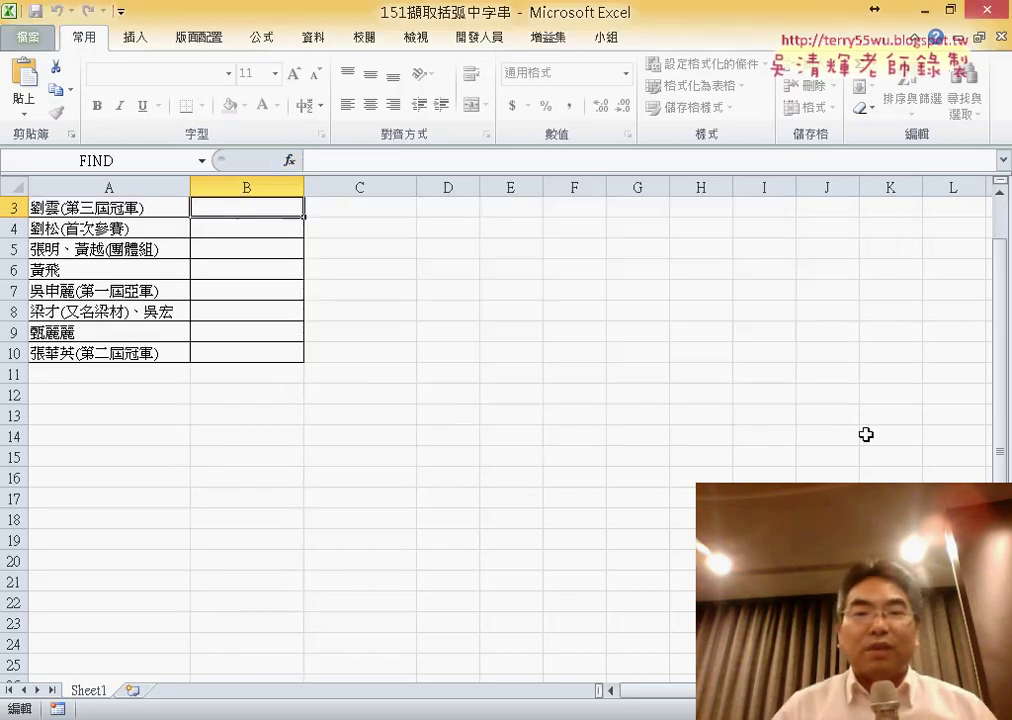
# Insert FIND into B3 a second time, then cancel that attempt too
pyautogui.click(289, 161)
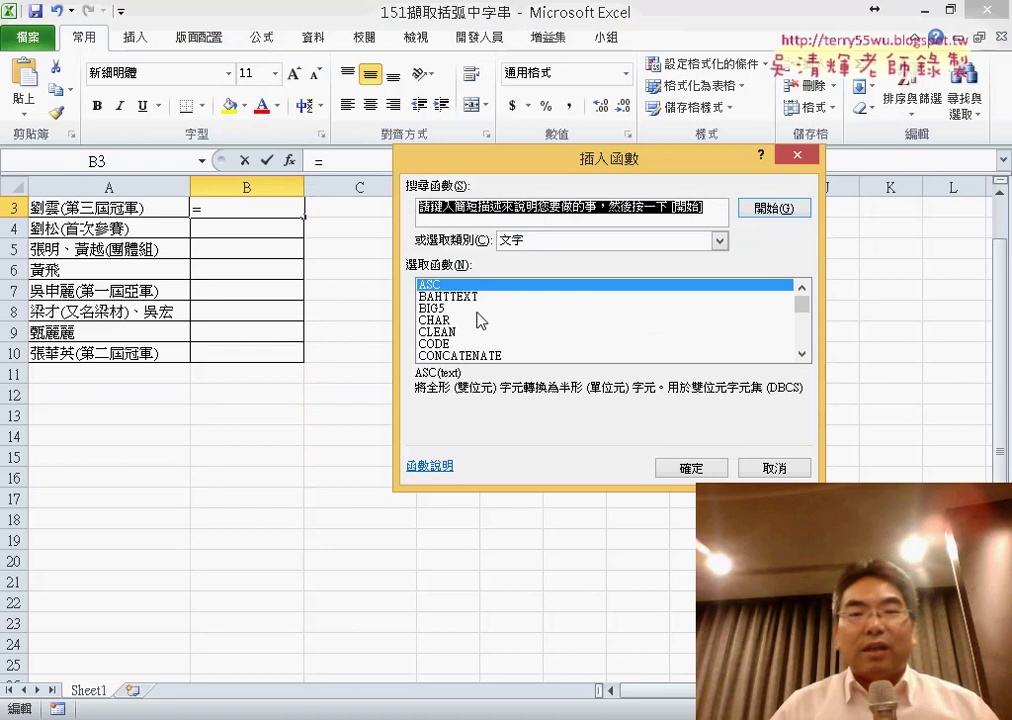
pyautogui.click(802, 354)
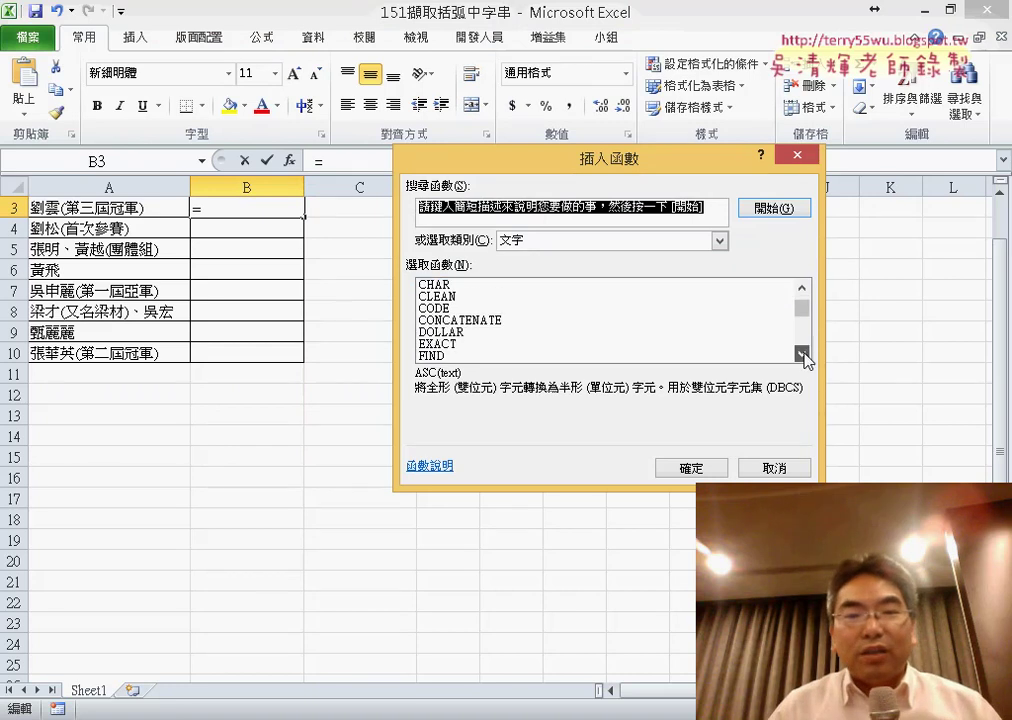
pyautogui.click(802, 354)
pyautogui.doubleClick(442, 332)
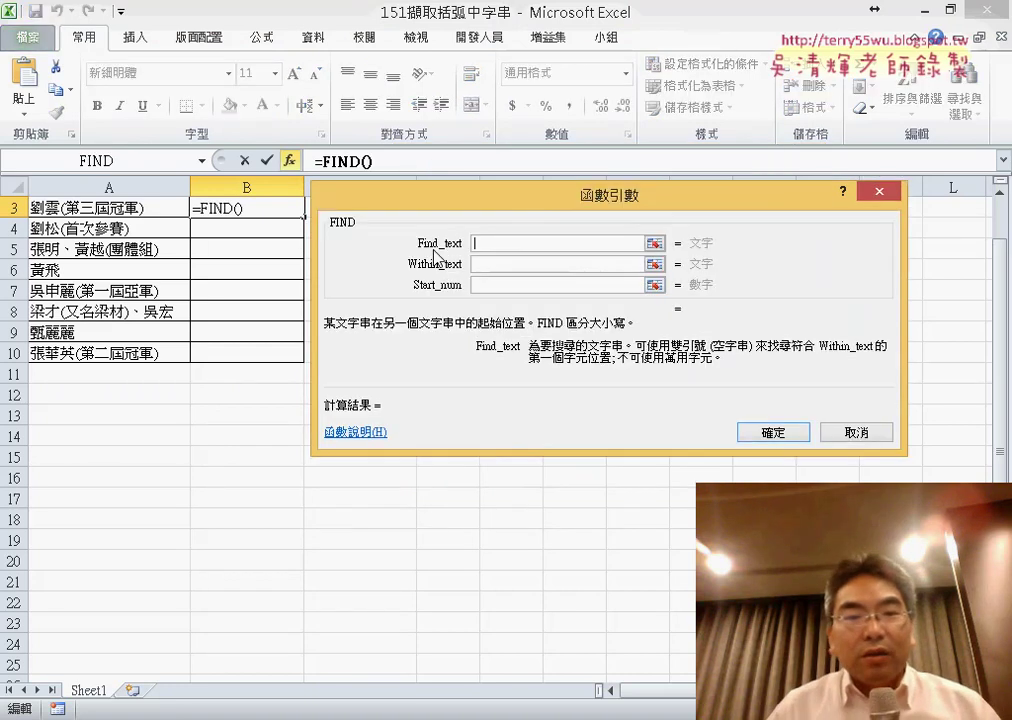
pyautogui.click(820, 428)
# Reselect B3 and insert FIND again, leaving all its arguments empty
pyautogui.click(250, 229)
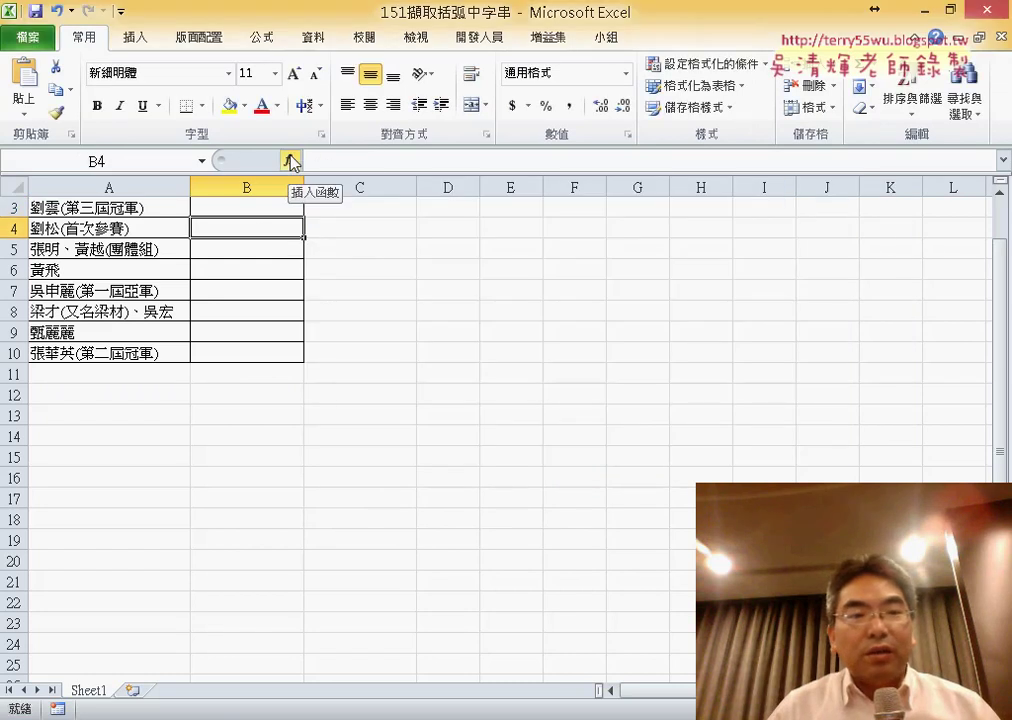
pyautogui.scroll(1, 350, 404)
pyautogui.click(256, 248)
pyautogui.click(289, 160)
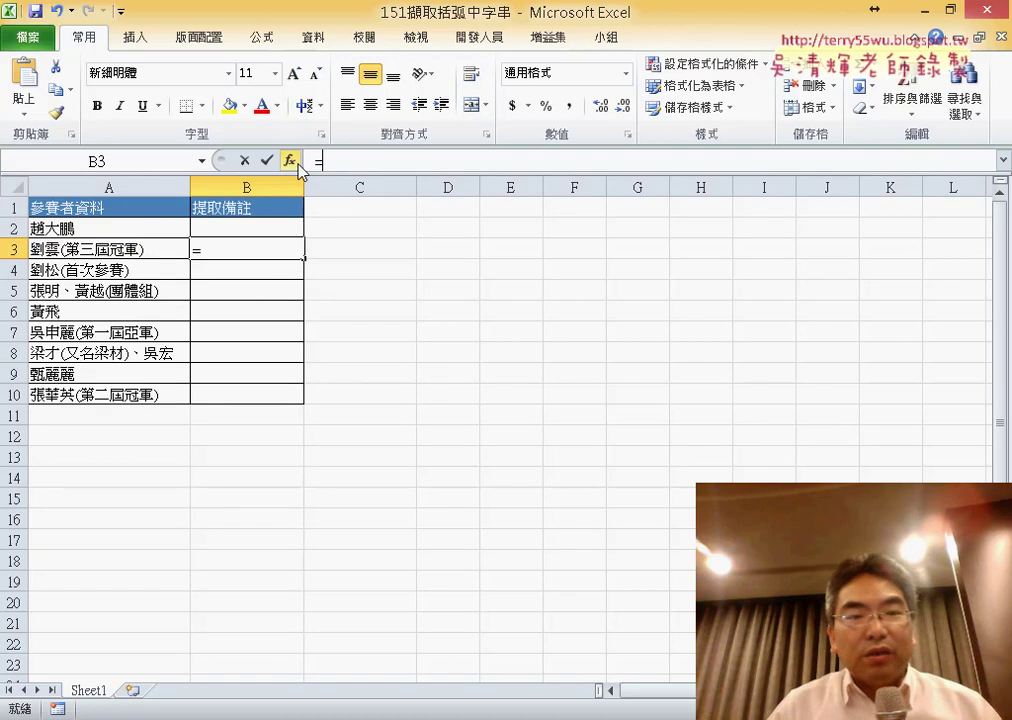
pyautogui.click(802, 354)
pyautogui.click(802, 354)
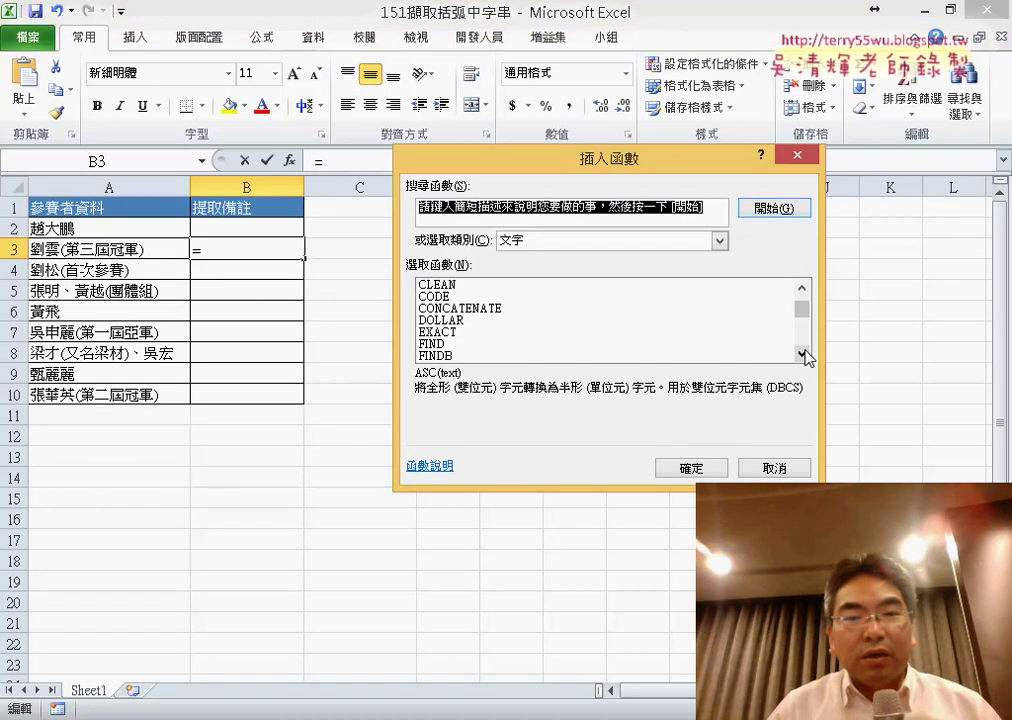
pyautogui.click(468, 344)
pyautogui.doubleClick(468, 344)
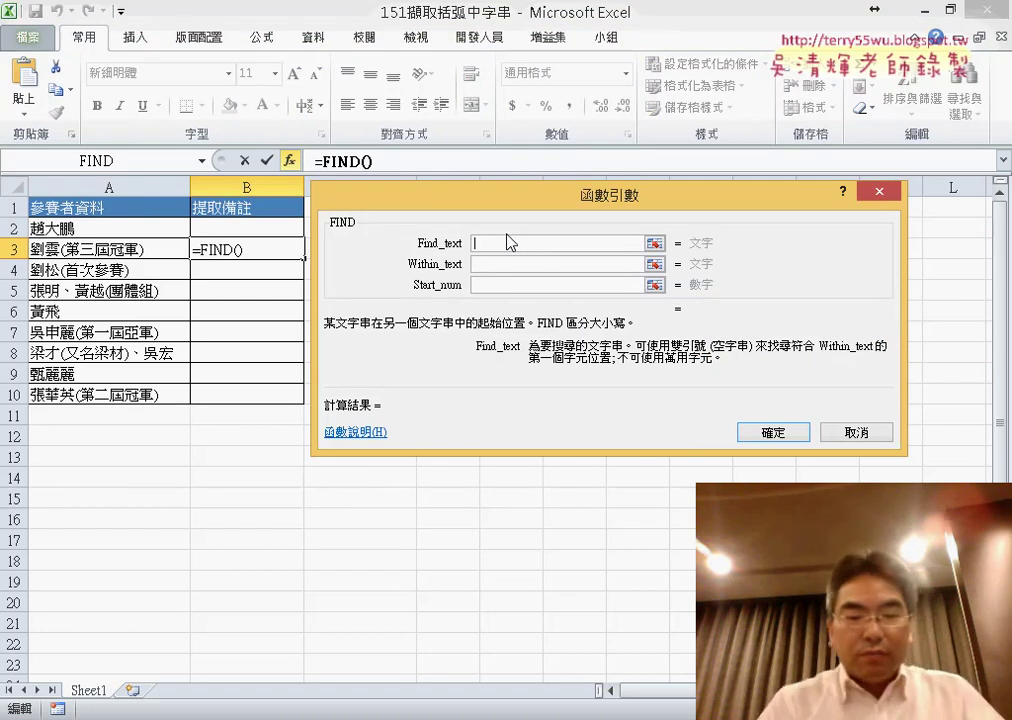
# Set Find_text to "(" and Within_text to A3, entering =FIND("(",A3), which returns 3
pyautogui.write('(')
pyautogui.click(509, 268)
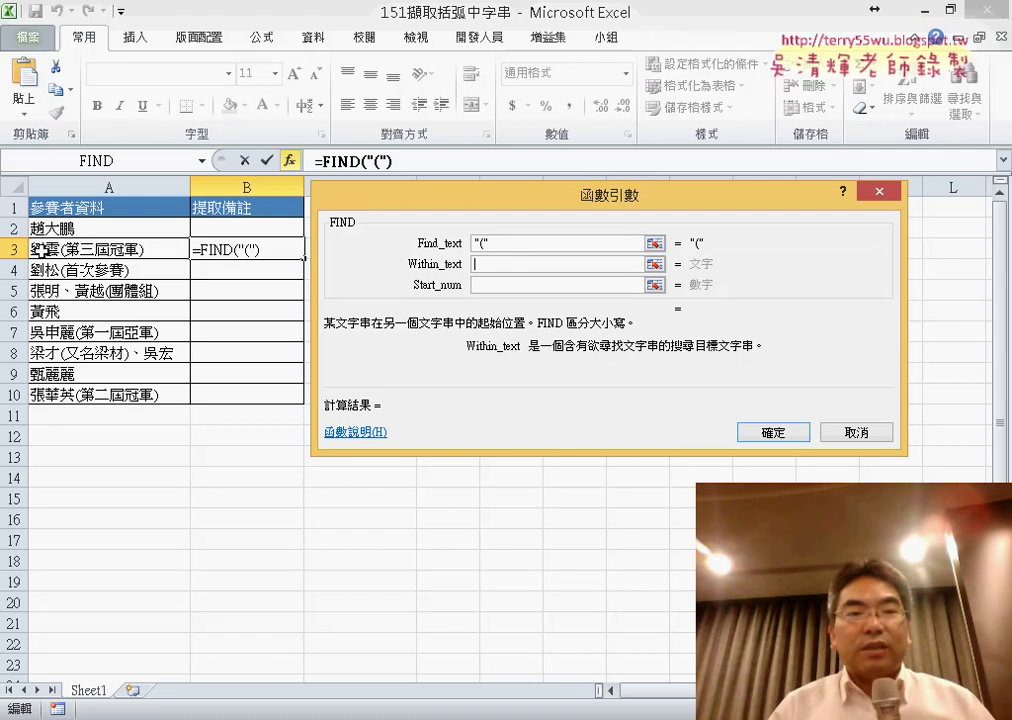
pyautogui.click(110, 243)
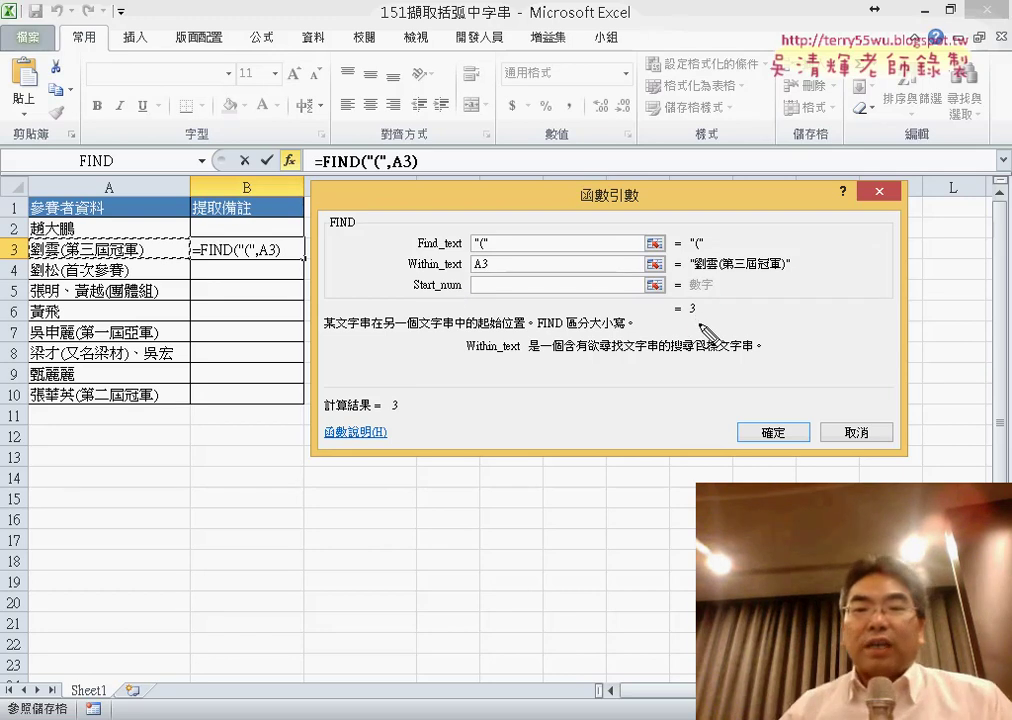
pyautogui.moveTo(702, 291); pyautogui.dragTo(698, 338)
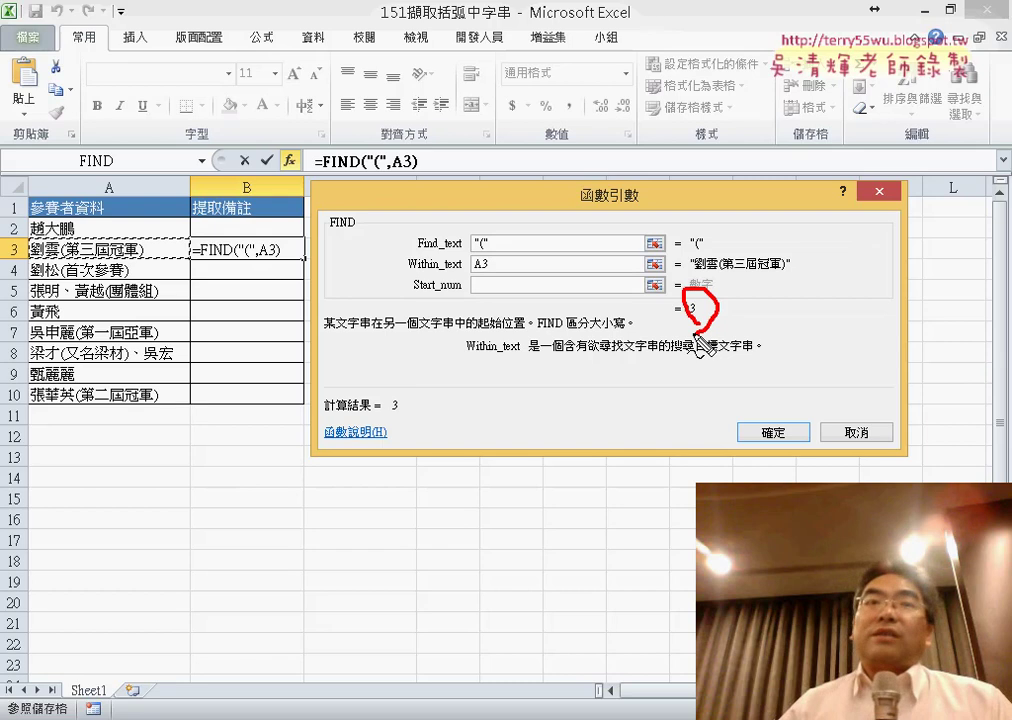
pyautogui.press('Escape')
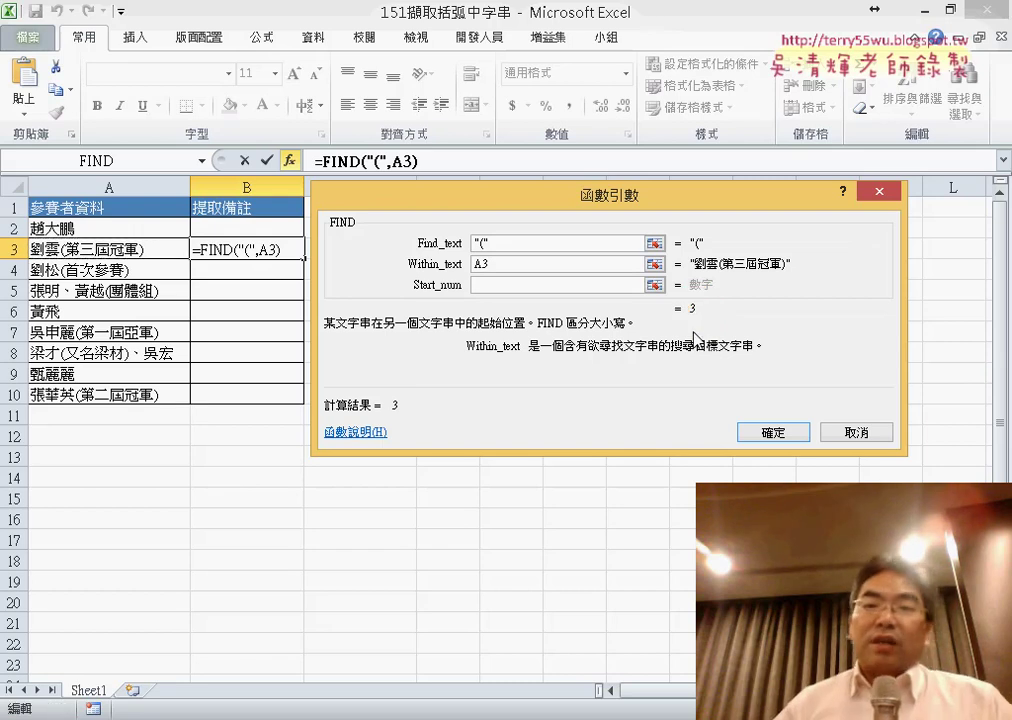
pyautogui.click(775, 431)
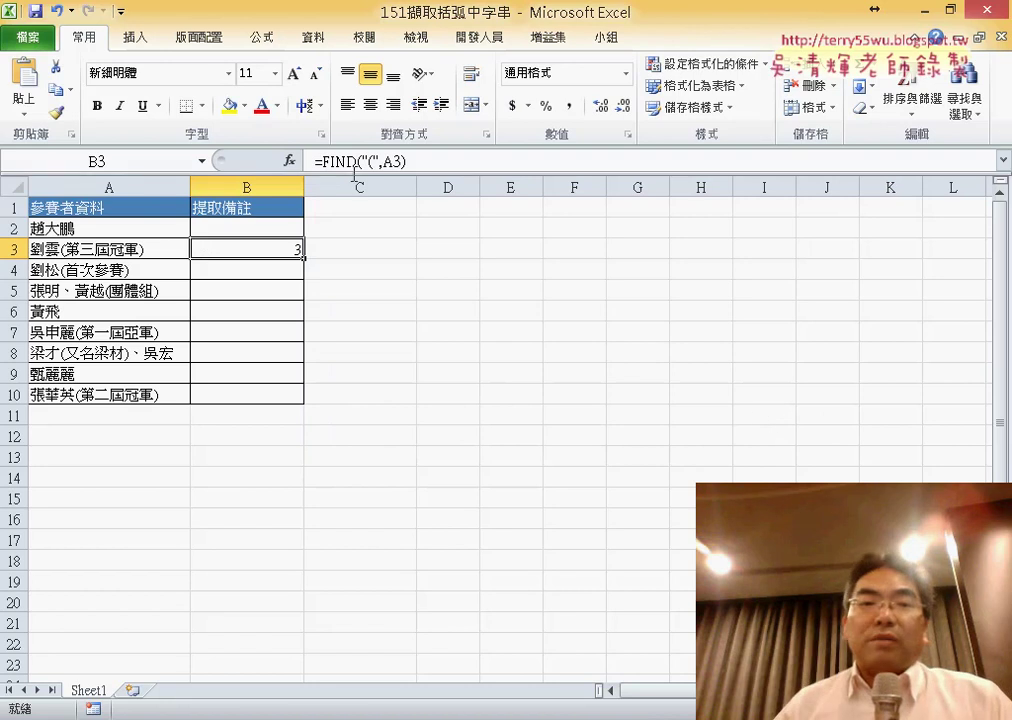
# Cut the FIND("(",A3) text out of B3's formula
pyautogui.moveTo(321, 161); pyautogui.dragTo(408, 161)
pyautogui.rightClick(424, 160)
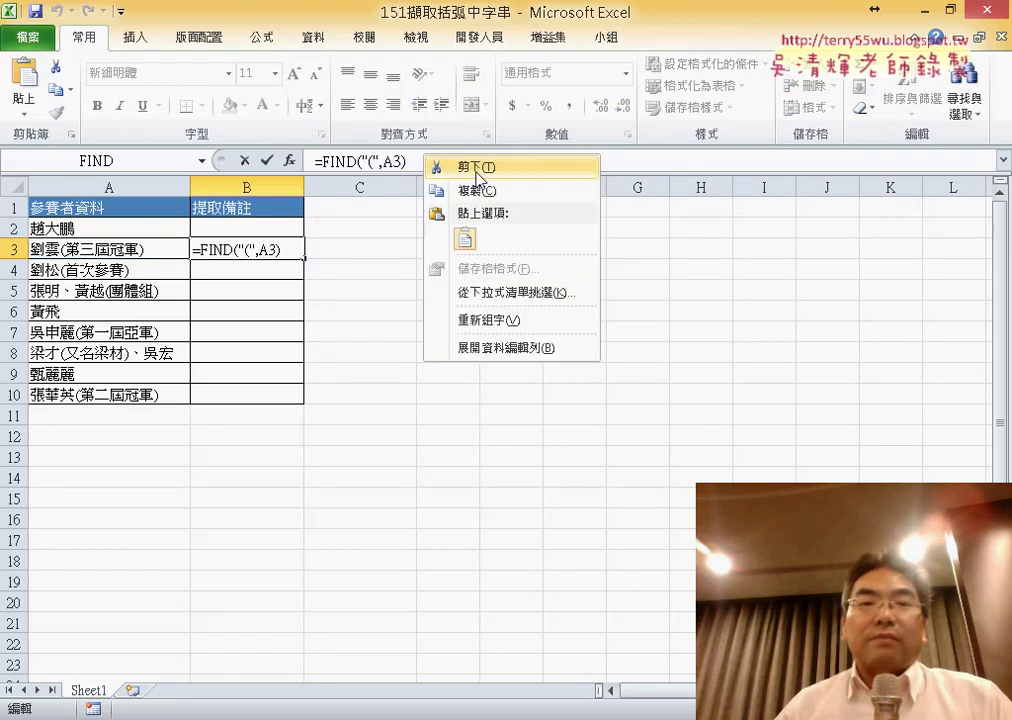
pyautogui.click(430, 168)
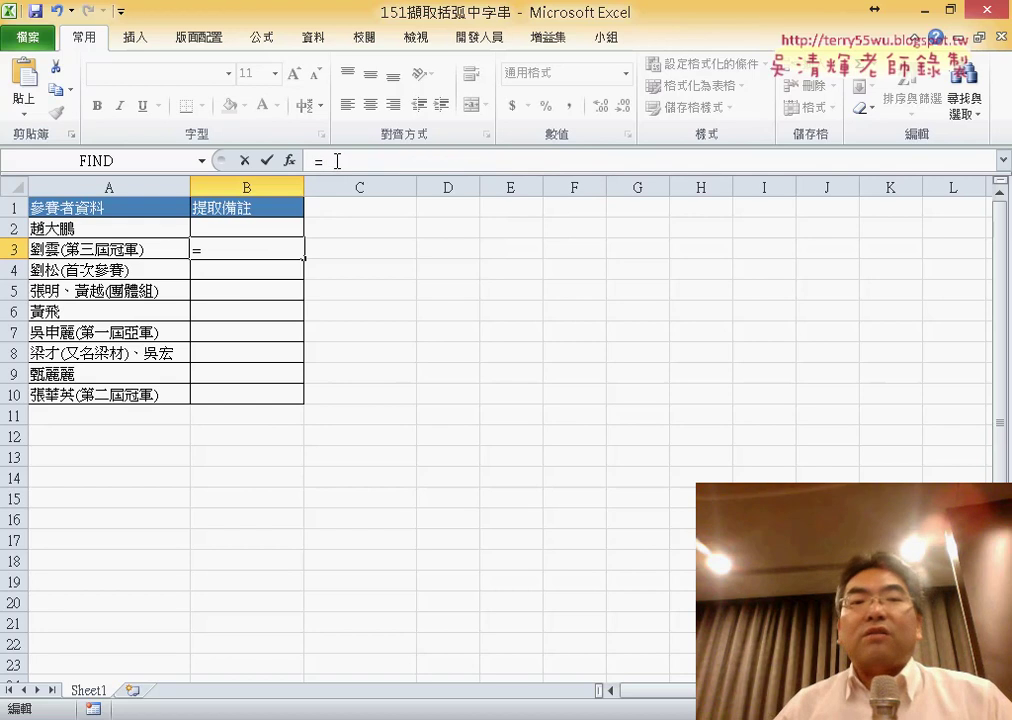
# Insert the MID function into B3 through the function list
pyautogui.click(289, 160)
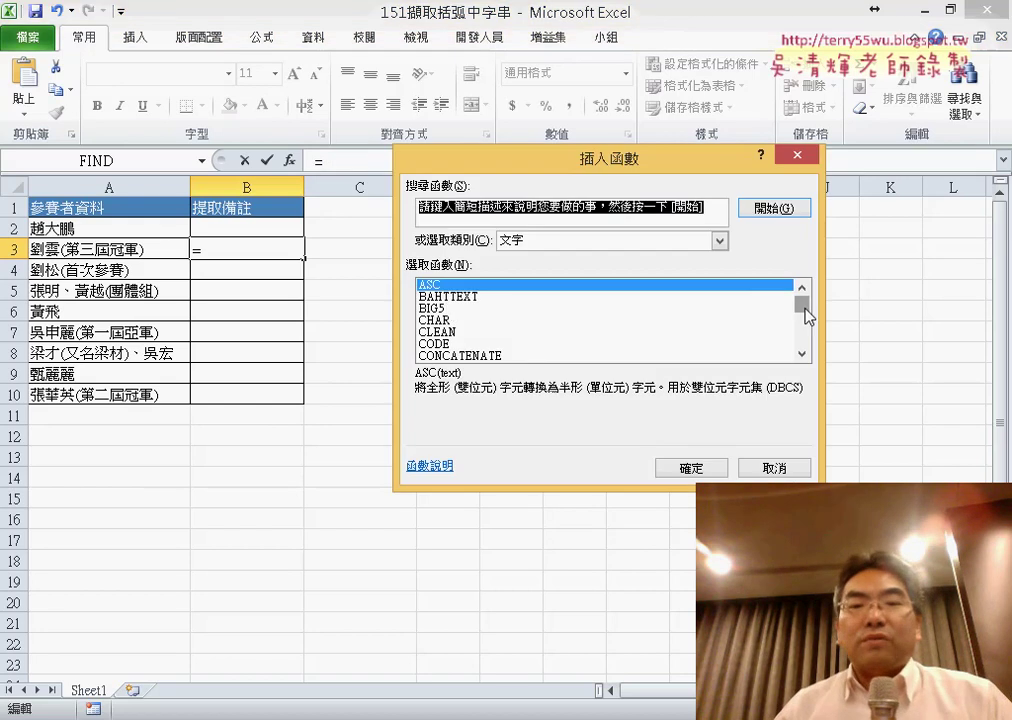
pyautogui.moveTo(806, 316); pyautogui.dragTo(806, 331)
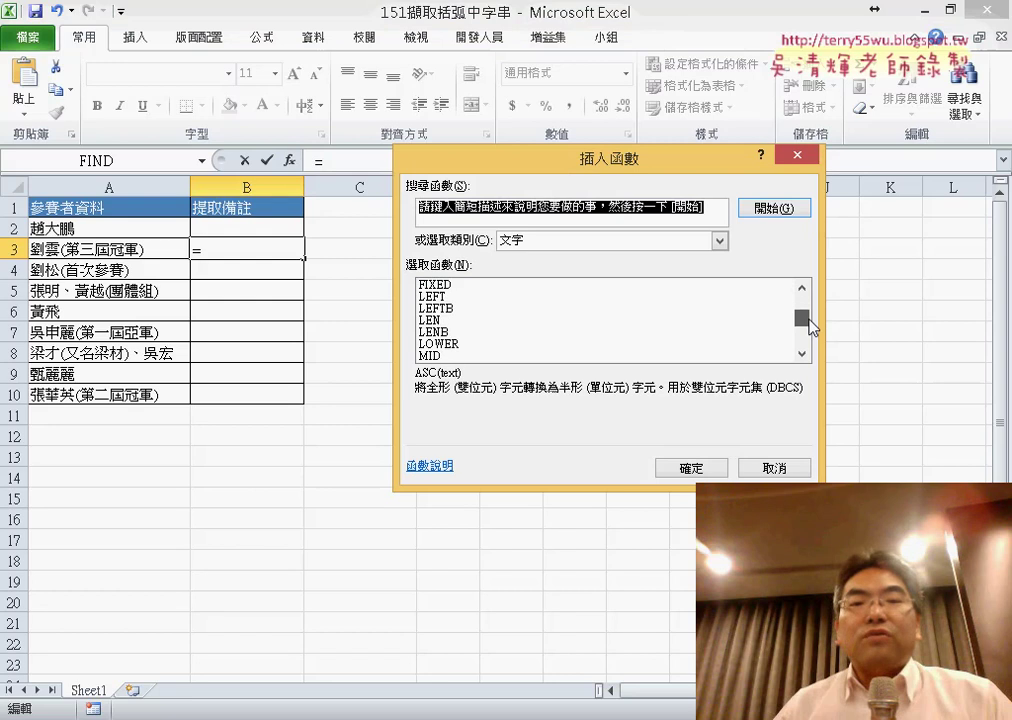
pyautogui.doubleClick(420, 308)
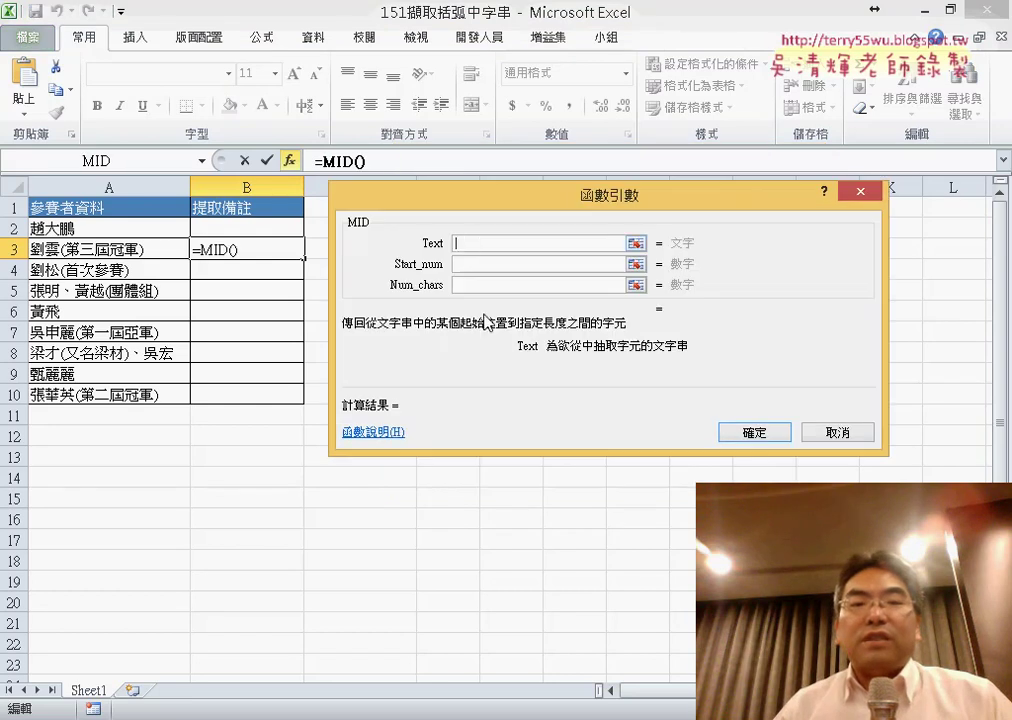
# Set MID's Text to A3 and Start_num to FIND("(",A3)+1, which evaluates to 4
pyautogui.click(105, 255)
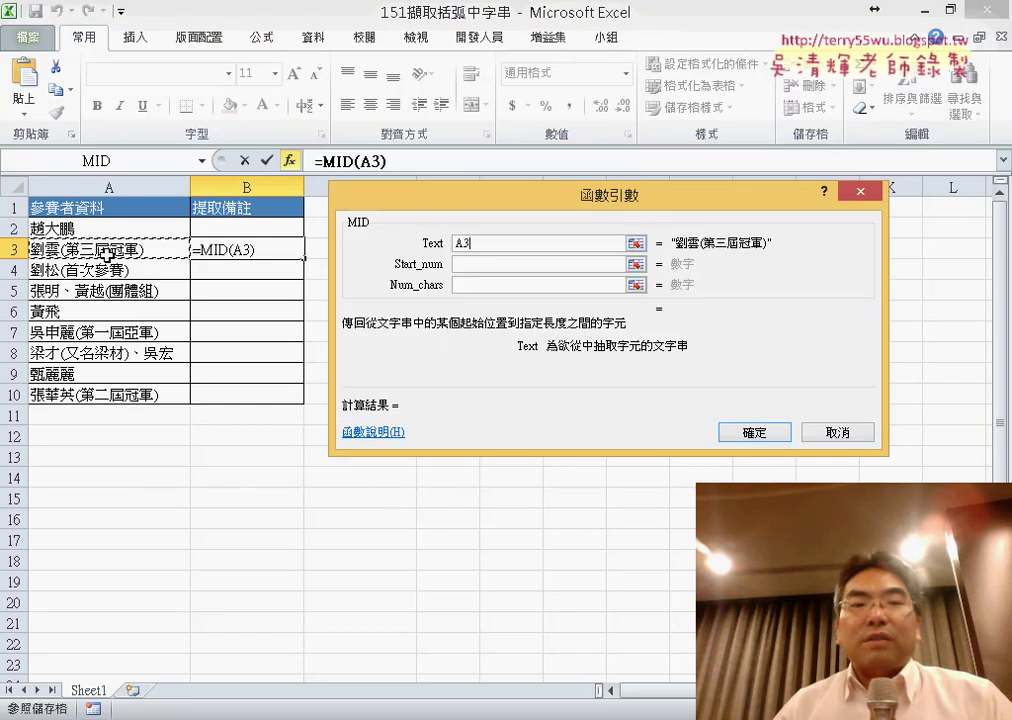
pyautogui.click(477, 267)
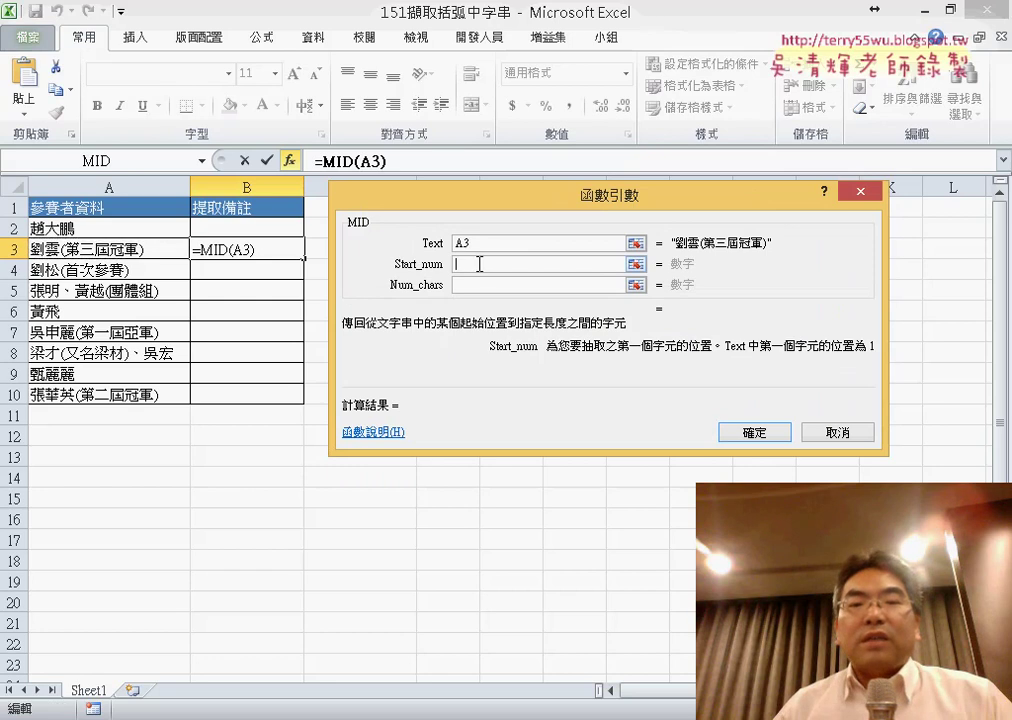
pyautogui.rightClick(480, 266)
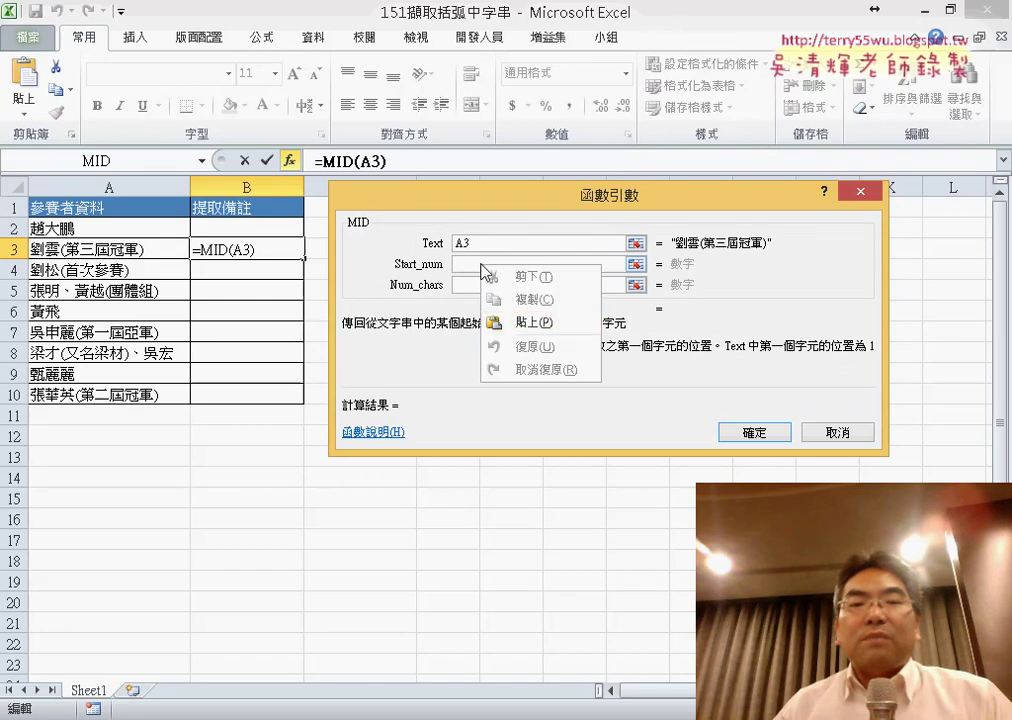
pyautogui.click(528, 323)
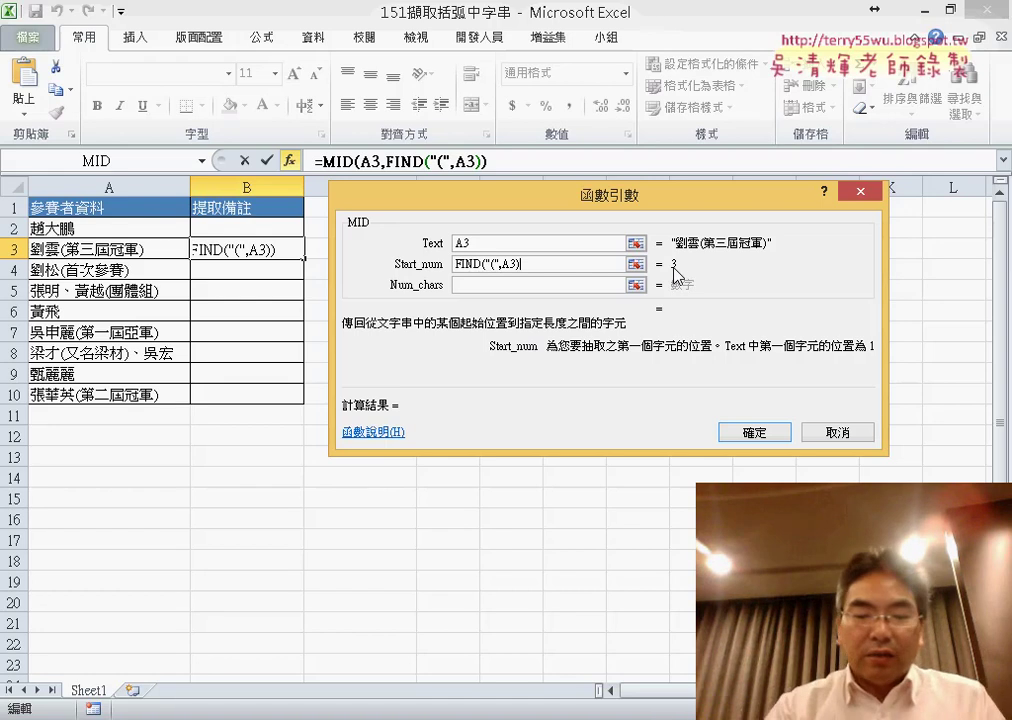
pyautogui.write('+1')
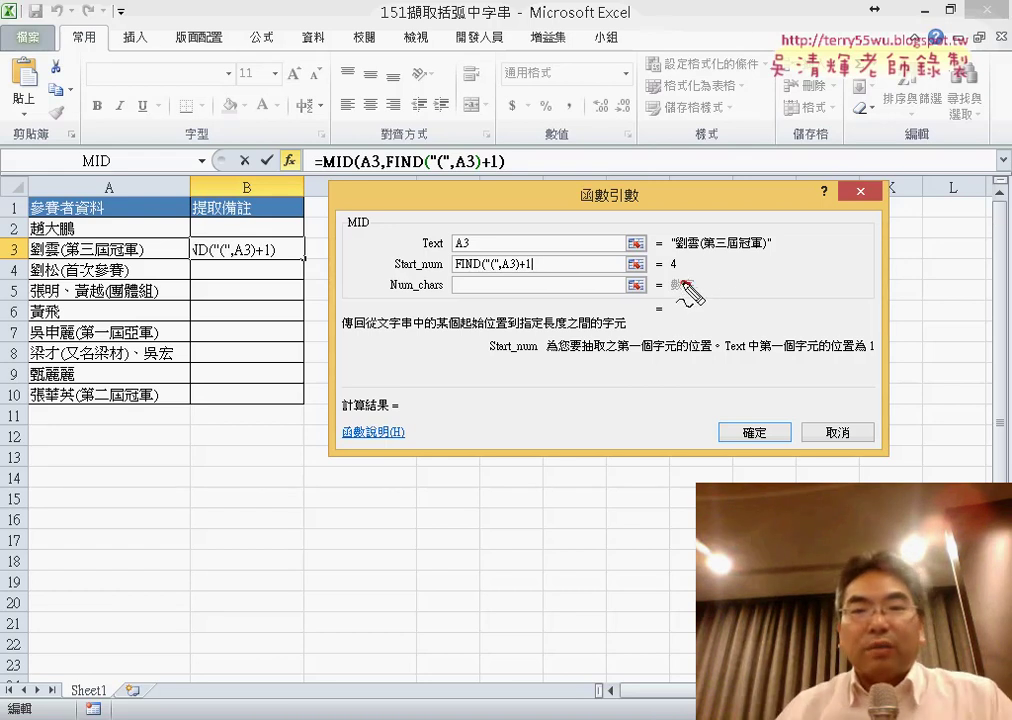
pyautogui.moveTo(686, 285); pyautogui.dragTo(690, 262)
pyautogui.moveTo(797, 242)
pyautogui.mouseDown()
pyautogui.moveTo(712, 256)
pyautogui.moveTo(742, 269)
pyautogui.mouseUp()
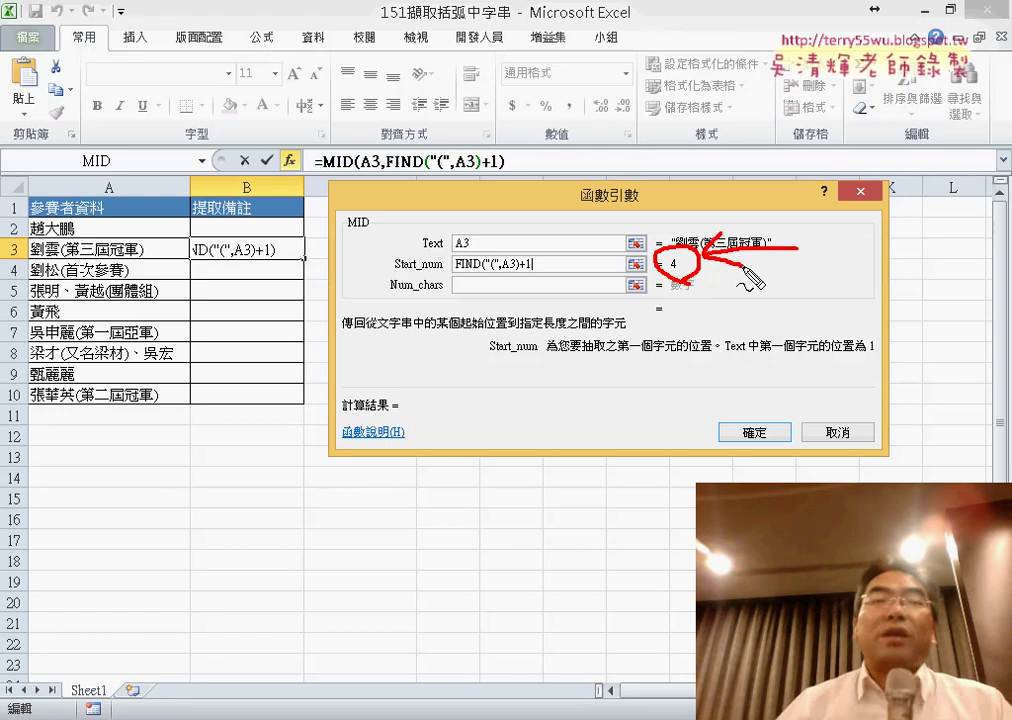
pyautogui.press('Escape')
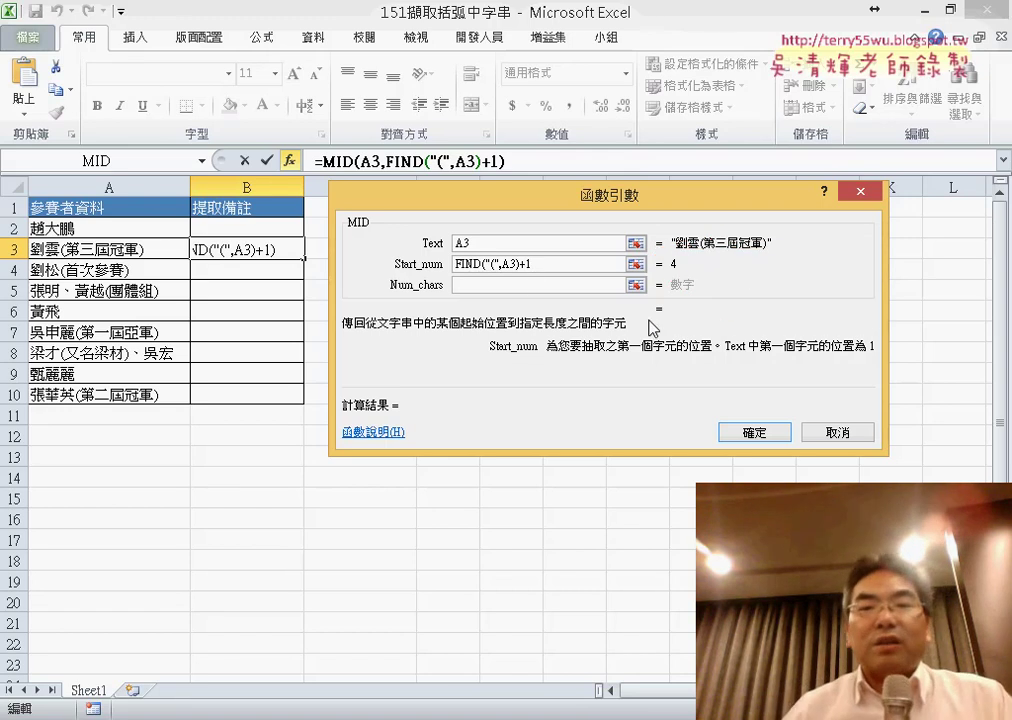
pyautogui.click(534, 284)
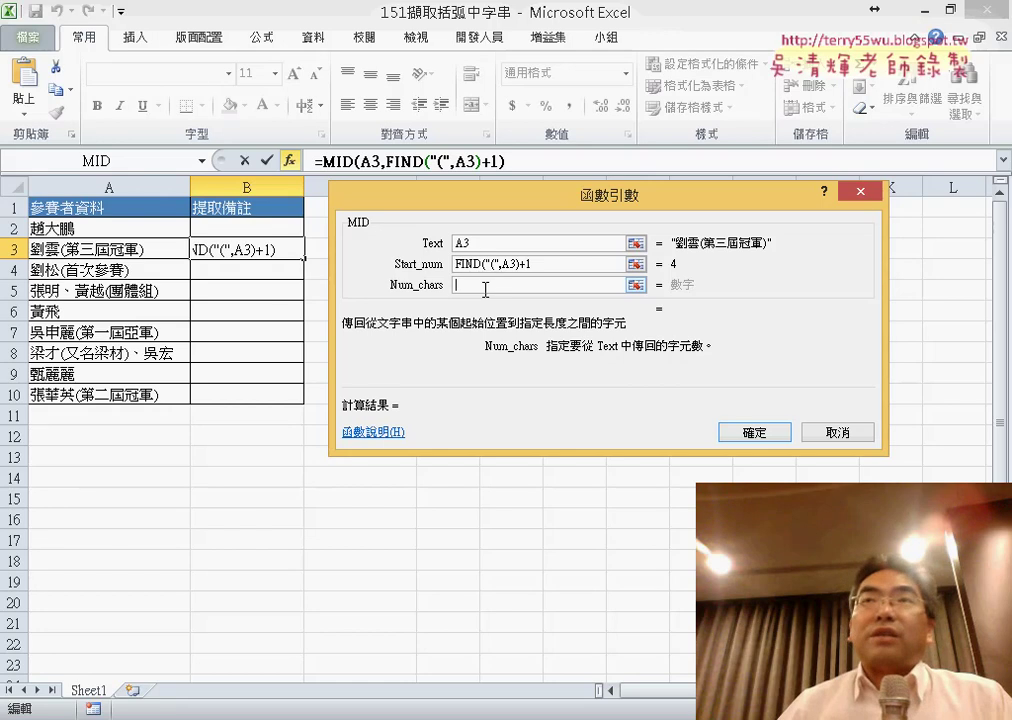
# Set MID's Num_chars to FIND(")",A3)-FIND("(",A3)-1, which evaluates to 5 and previews 第三屆冠軍
pyautogui.moveTo(491, 214); pyautogui.dragTo(551, 194)
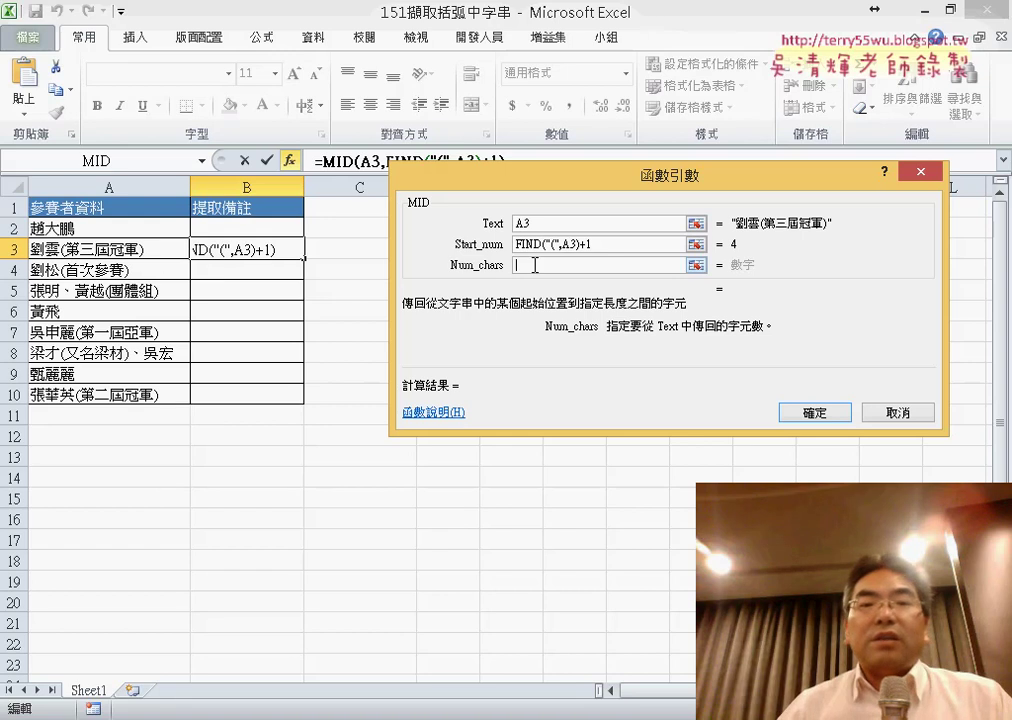
pyautogui.rightClick(535, 265)
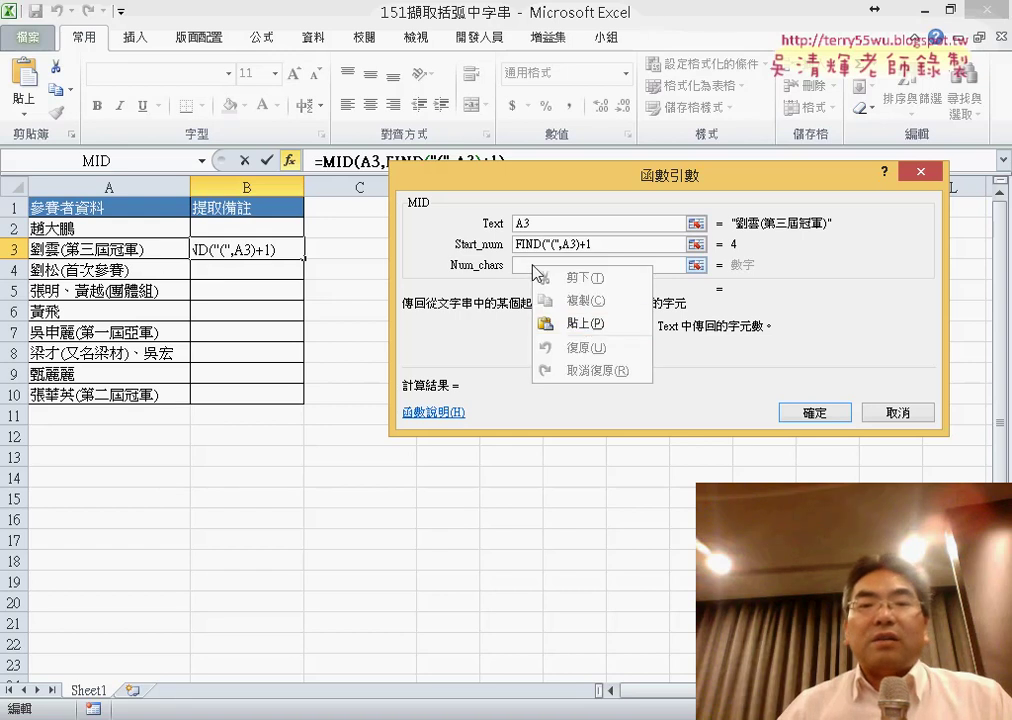
pyautogui.click(593, 334)
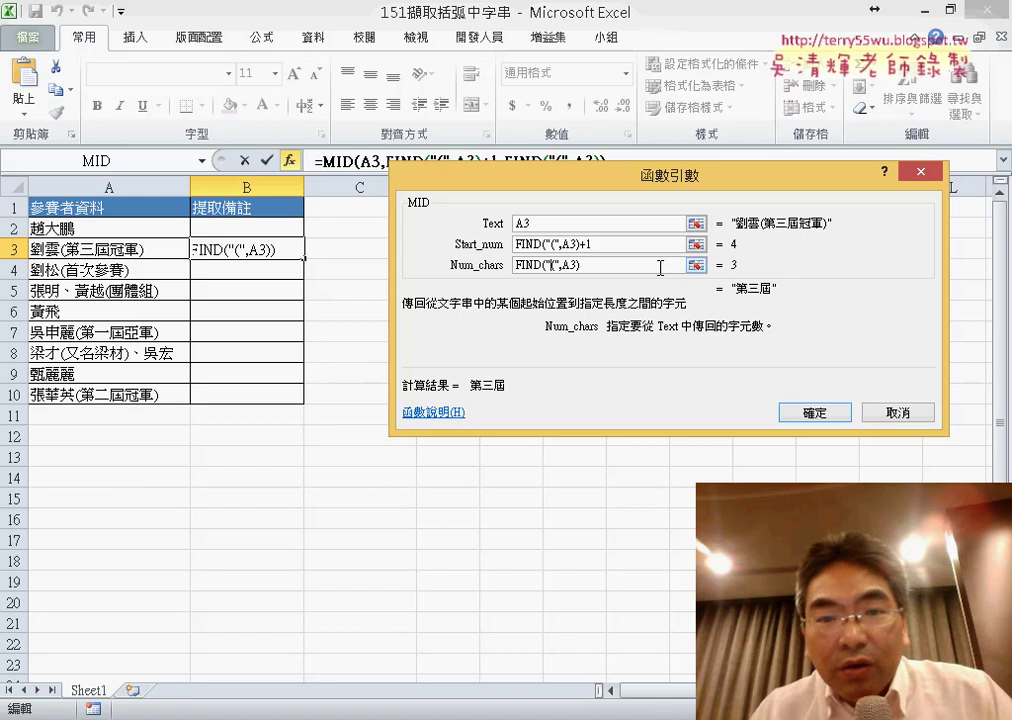
pyautogui.press('BackSpace')
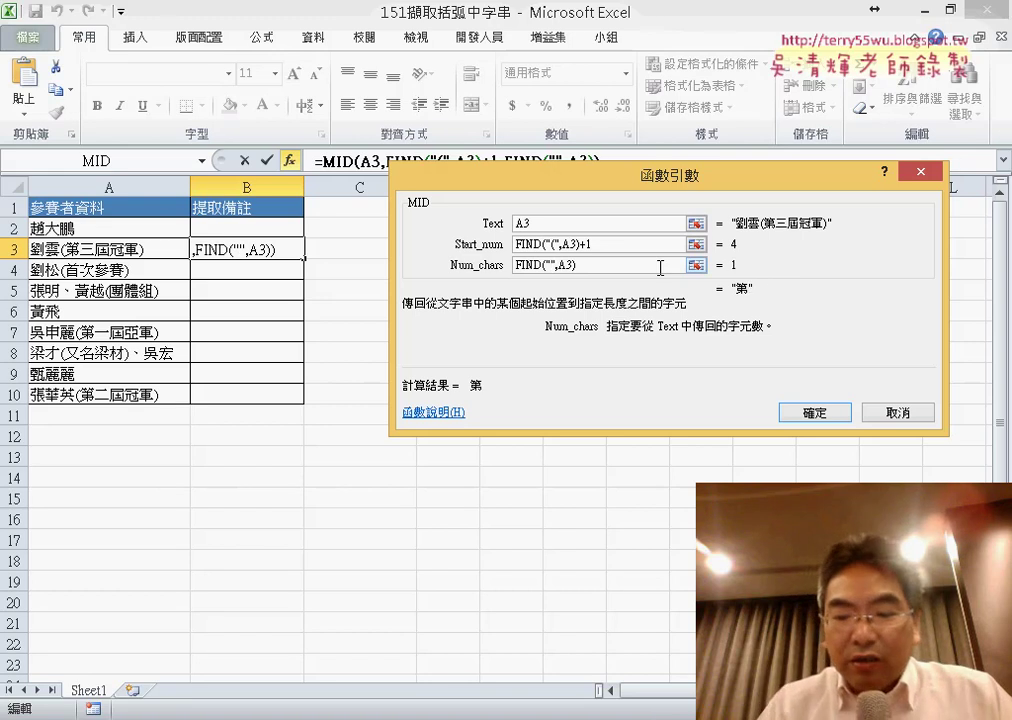
pyautogui.write(')')
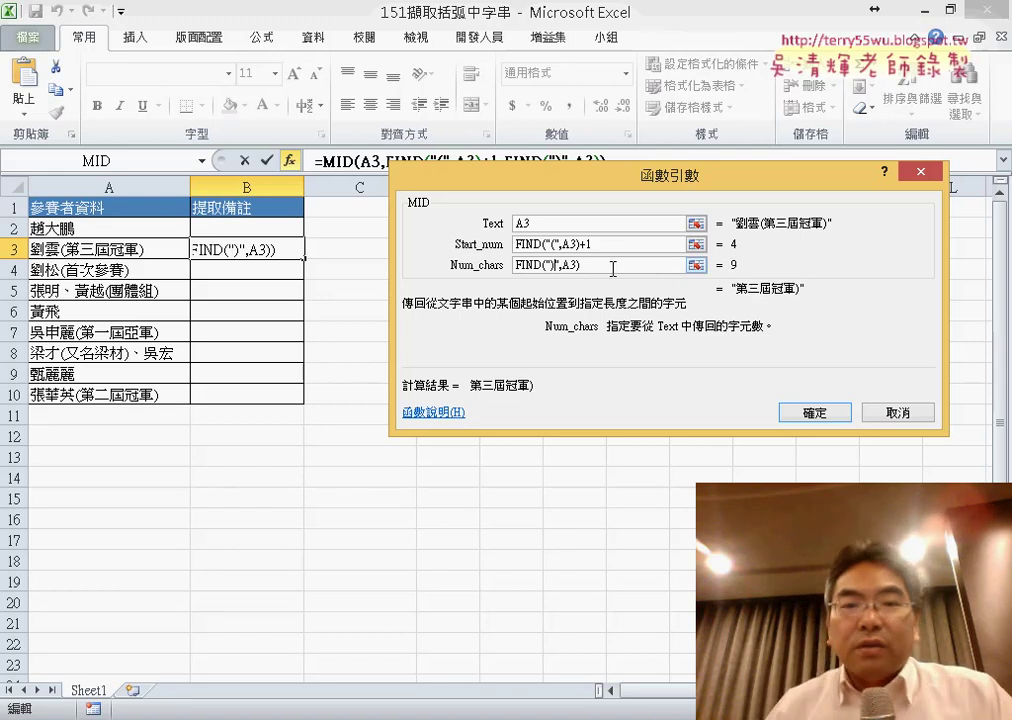
pyautogui.click(610, 268)
pyautogui.write('-')
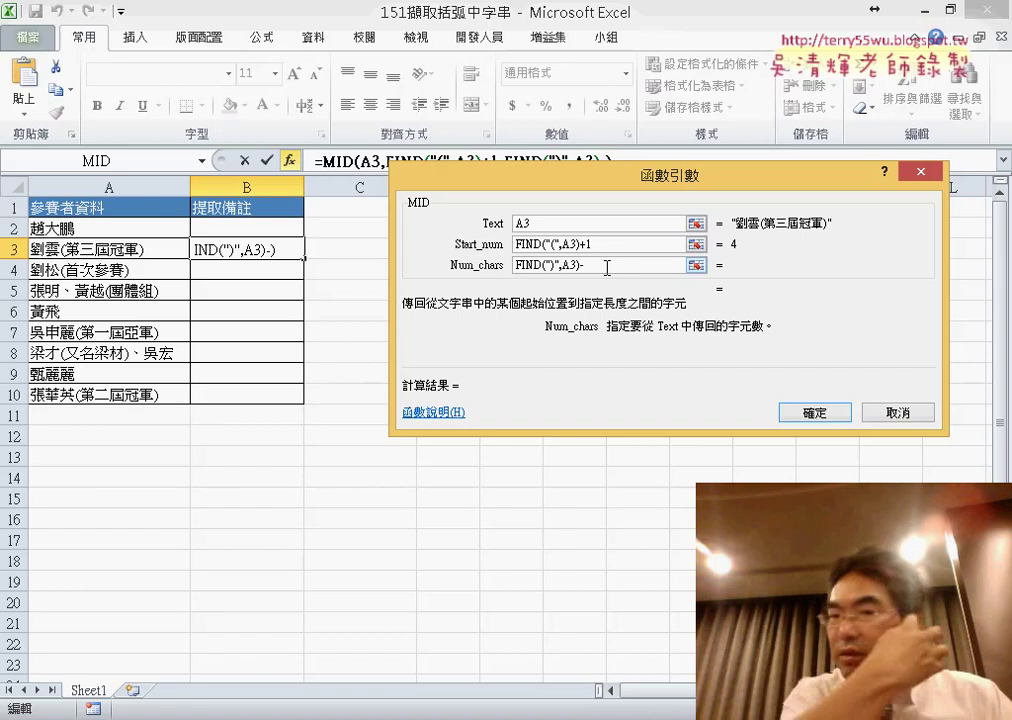
pyautogui.write('FIND("(",A3)')
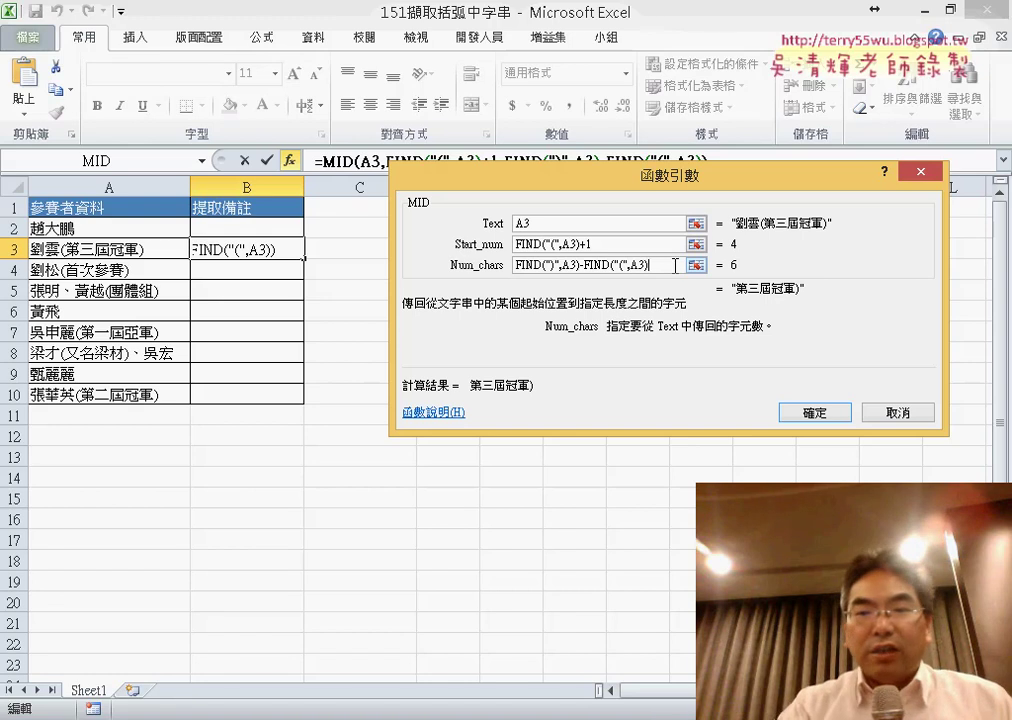
pyautogui.write('-1')
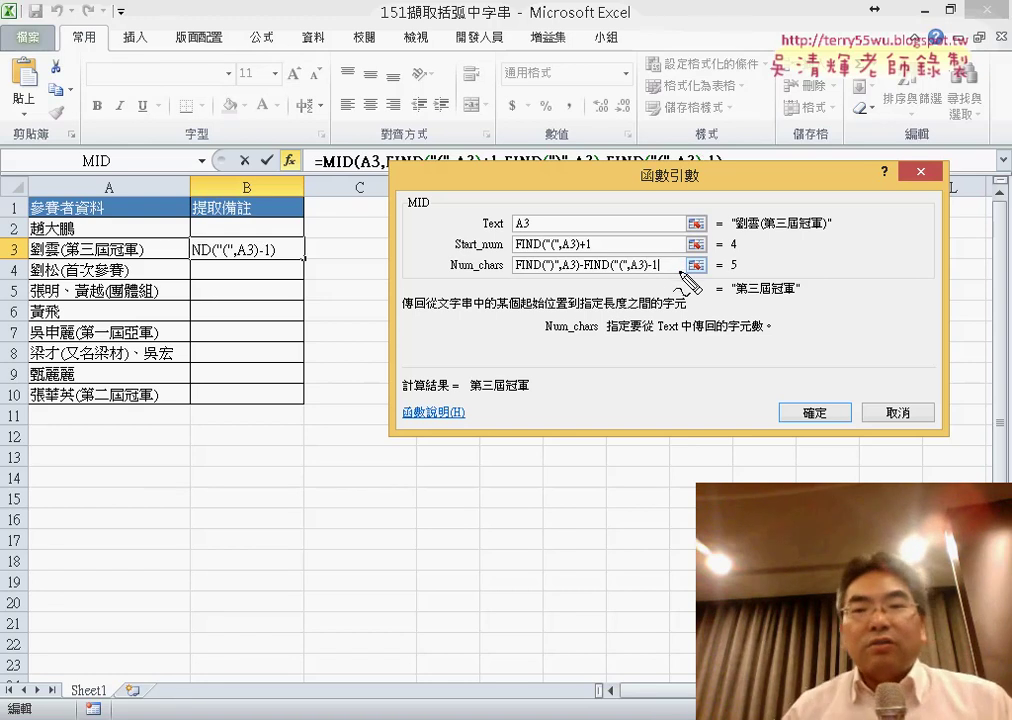
pyautogui.moveTo(672, 270); pyautogui.dragTo(507, 271)
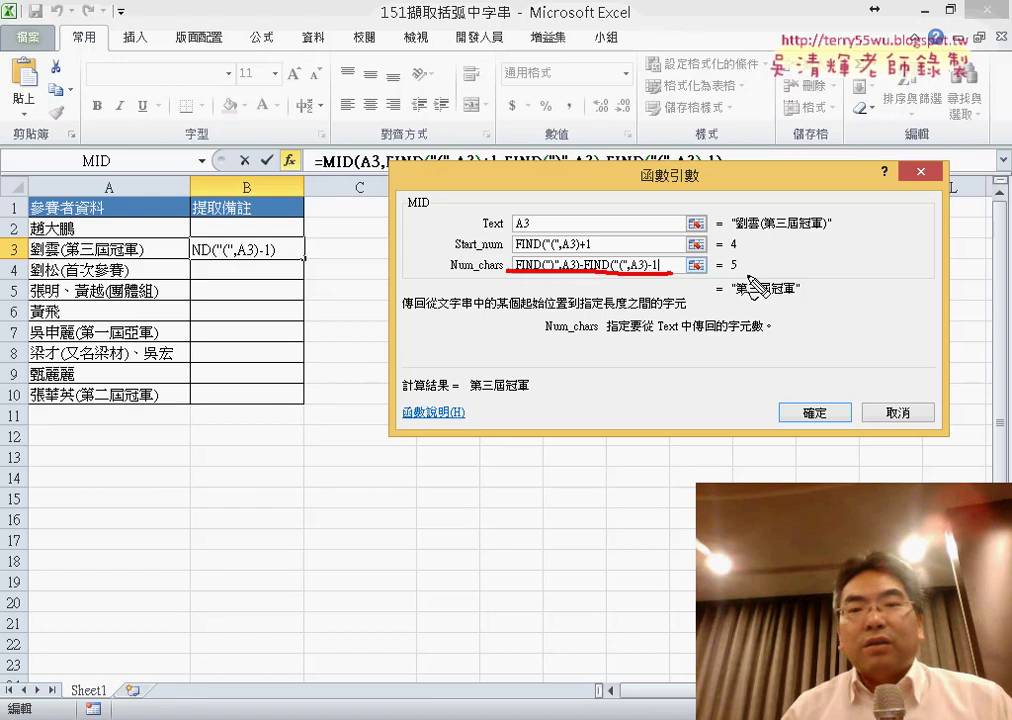
pyautogui.moveTo(750, 256); pyautogui.dragTo(758, 272)
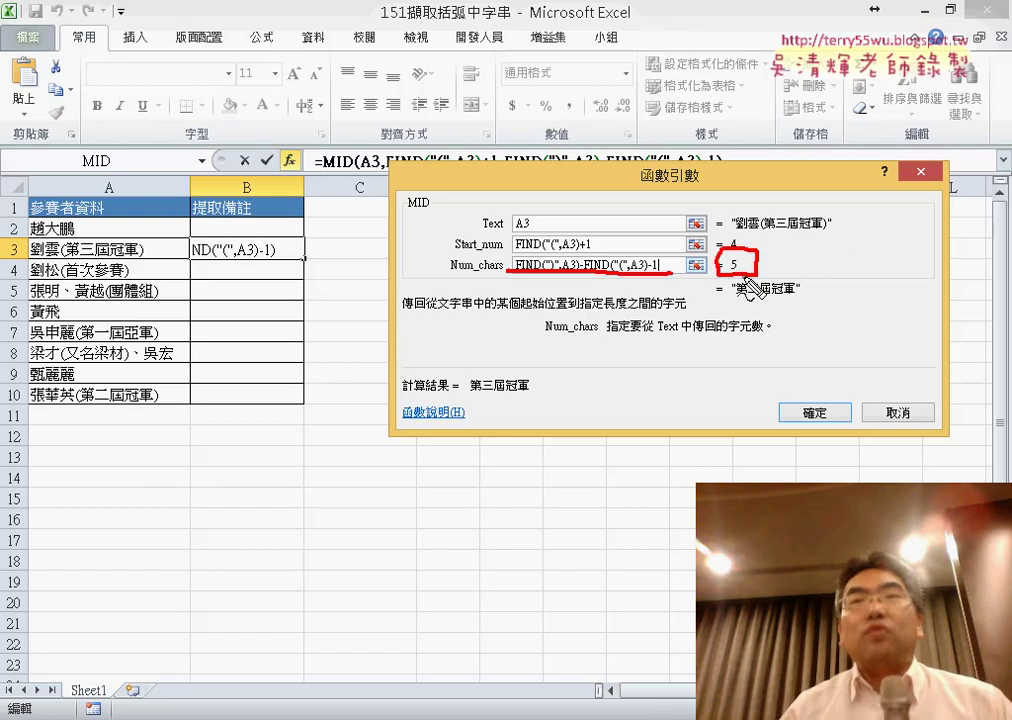
pyautogui.moveTo(848, 262)
pyautogui.mouseDown()
pyautogui.moveTo(766, 268)
pyautogui.moveTo(788, 248)
pyautogui.moveTo(796, 298)
pyautogui.mouseUp()
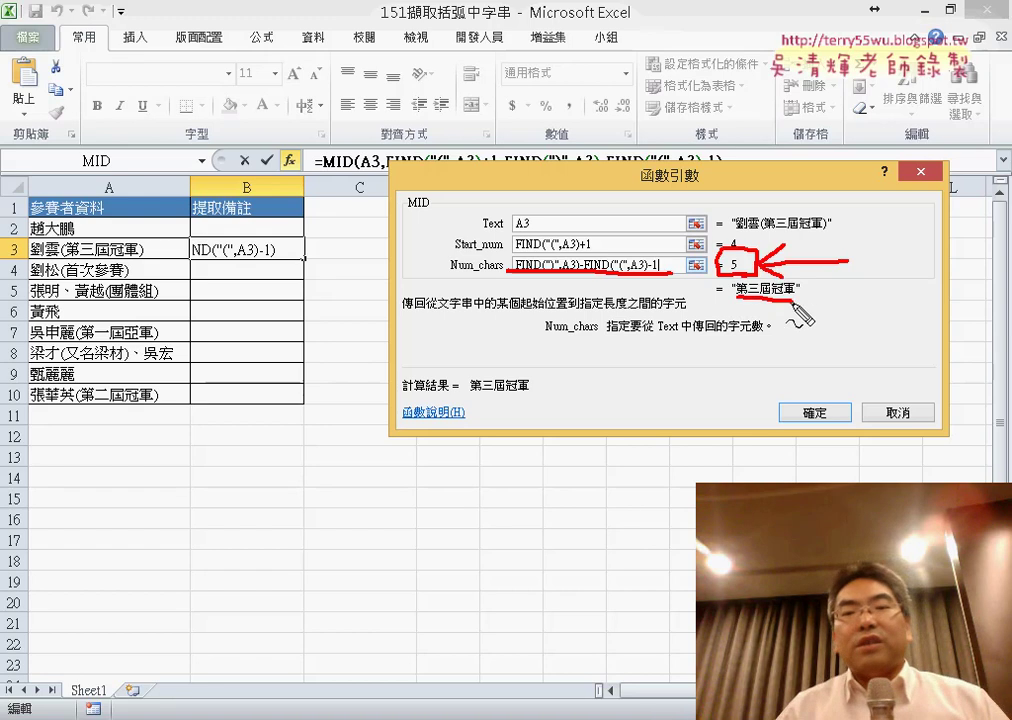
pyautogui.moveTo(926, 342)
pyautogui.mouseDown()
pyautogui.moveTo(822, 312)
pyautogui.moveTo(801, 292)
pyautogui.moveTo(830, 282)
pyautogui.moveTo(814, 306)
pyautogui.mouseUp()
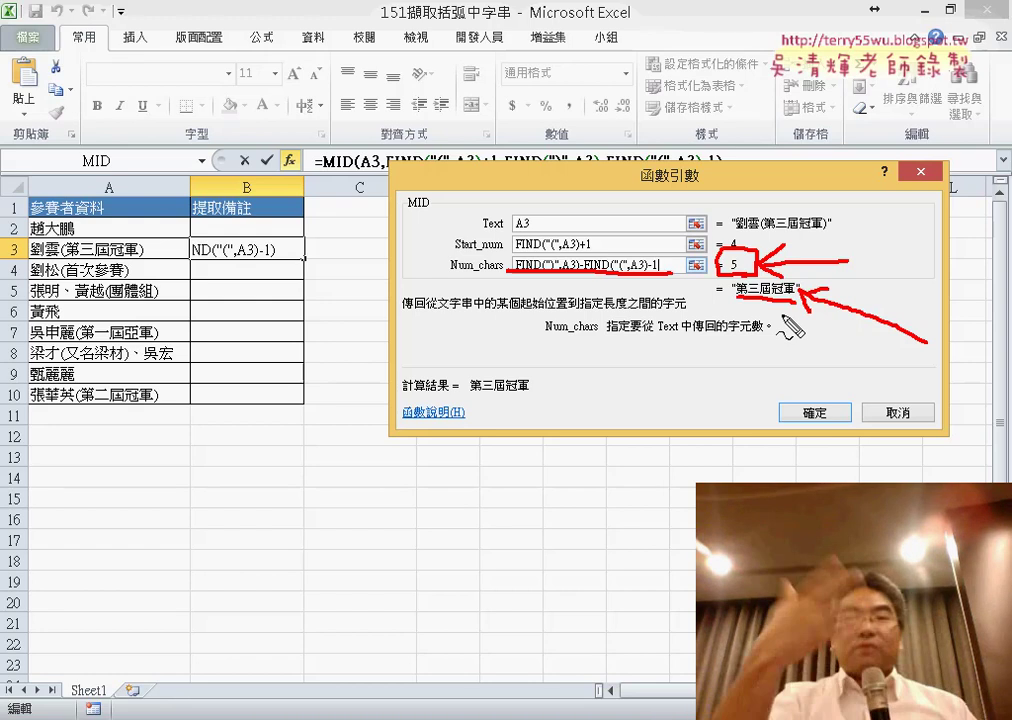
pyautogui.press('Escape')
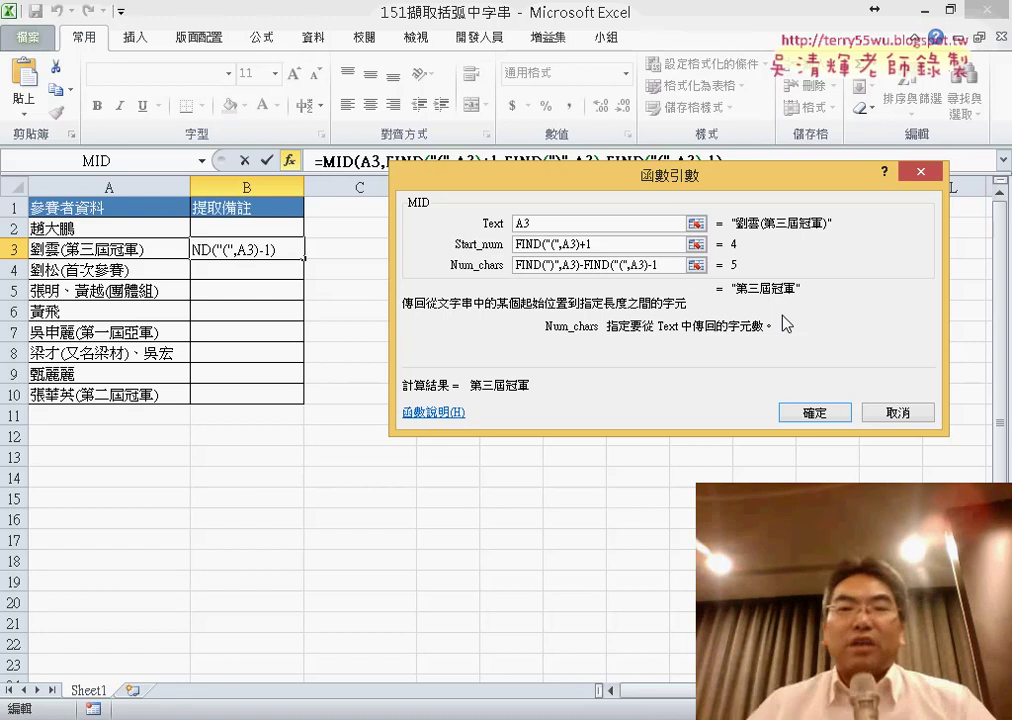
# Enter the MID formula in B3 and copy it down to B10
pyautogui.click(825, 420)
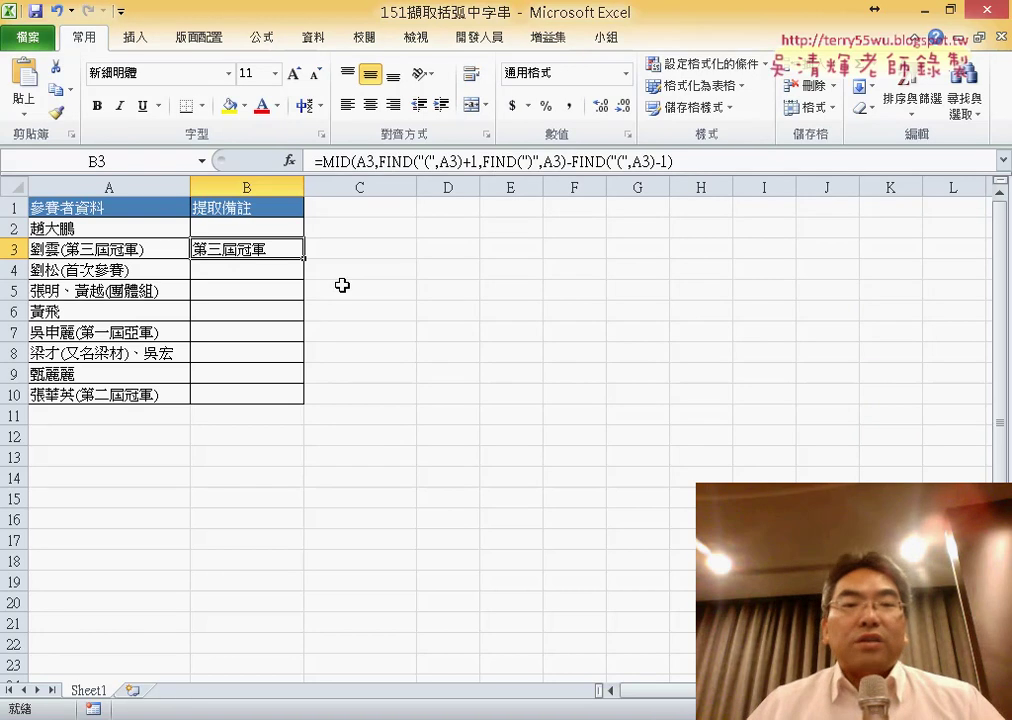
pyautogui.moveTo(307, 263); pyautogui.dragTo(306, 402)
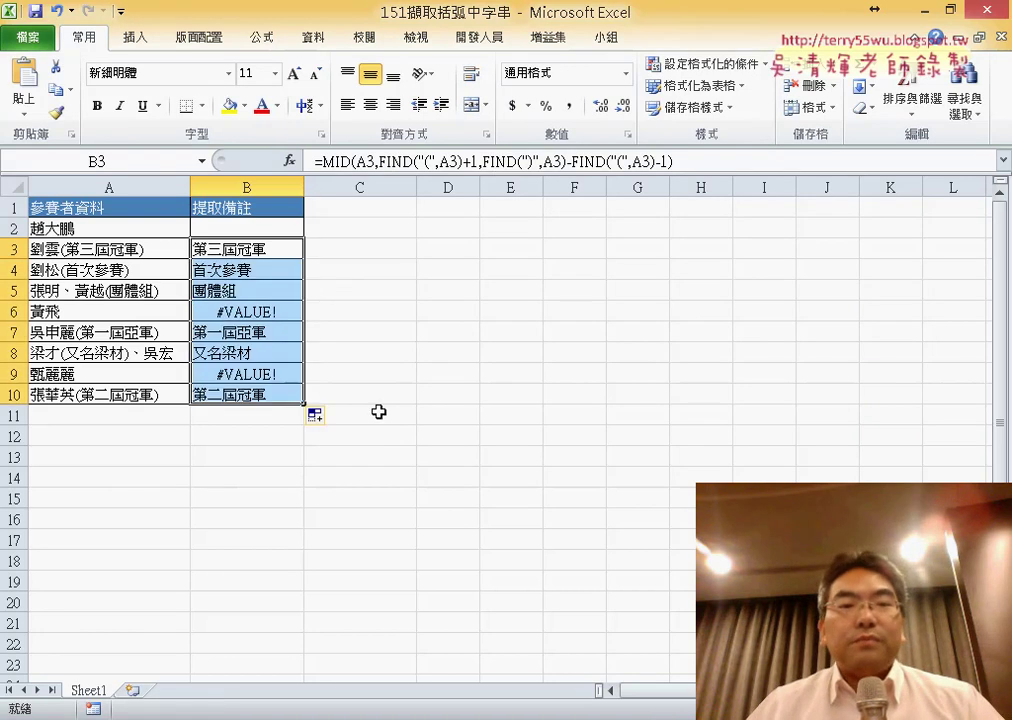
pyautogui.click(300, 258)
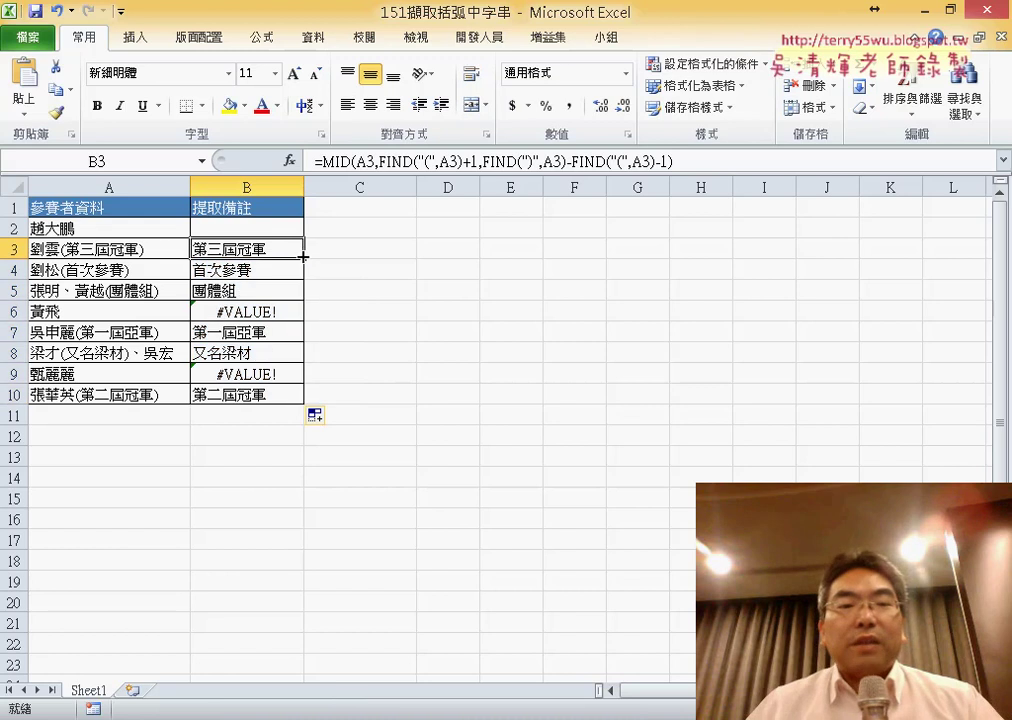